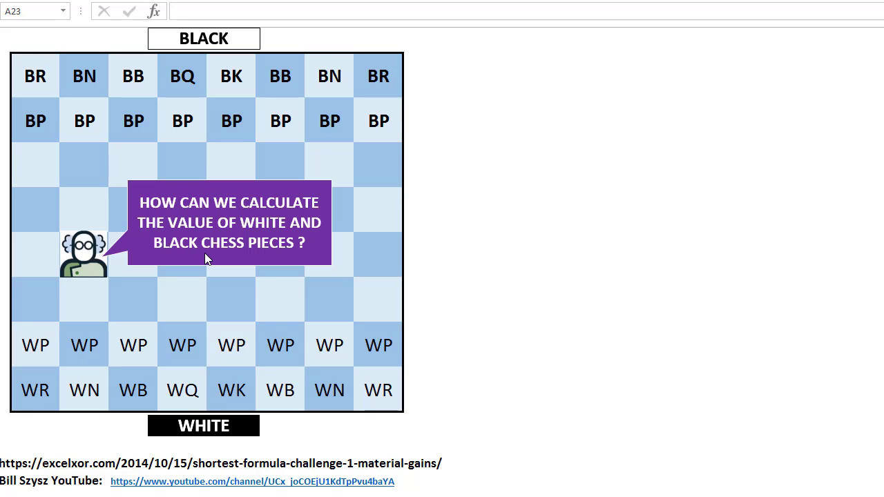
# Examine the black and white piece codes on the chess board and the material formula in cell M5.
pyautogui.click(31, 76)
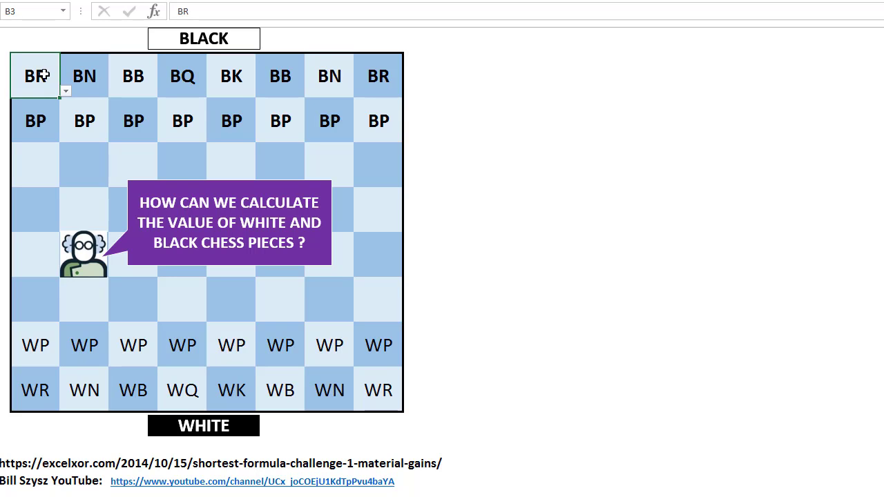
pyautogui.moveTo(43, 75); pyautogui.dragTo(367, 372)
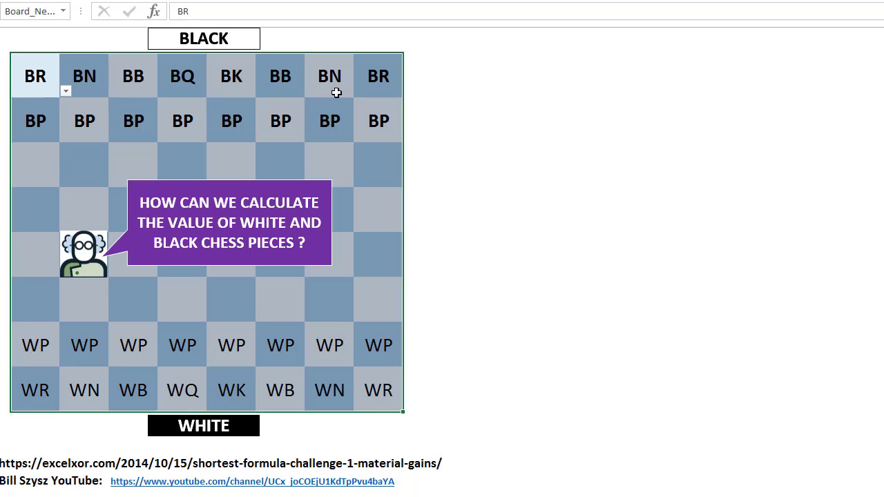
pyautogui.click(132, 90)
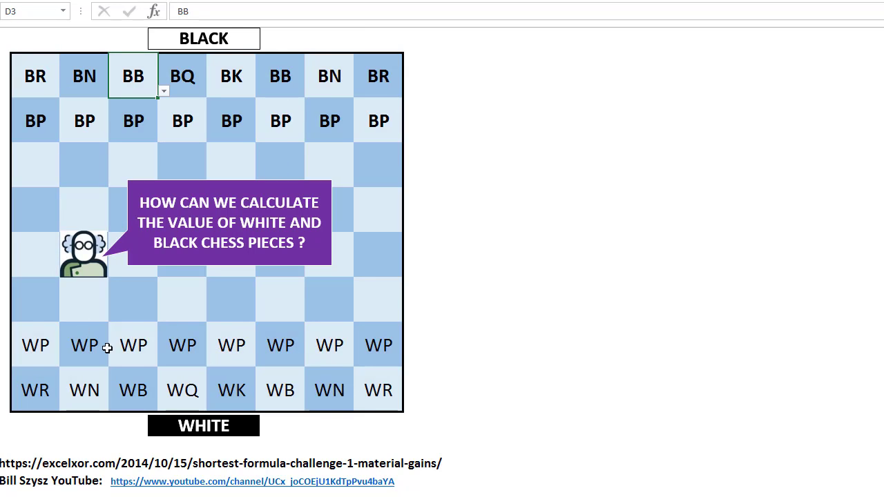
pyautogui.click(36, 121)
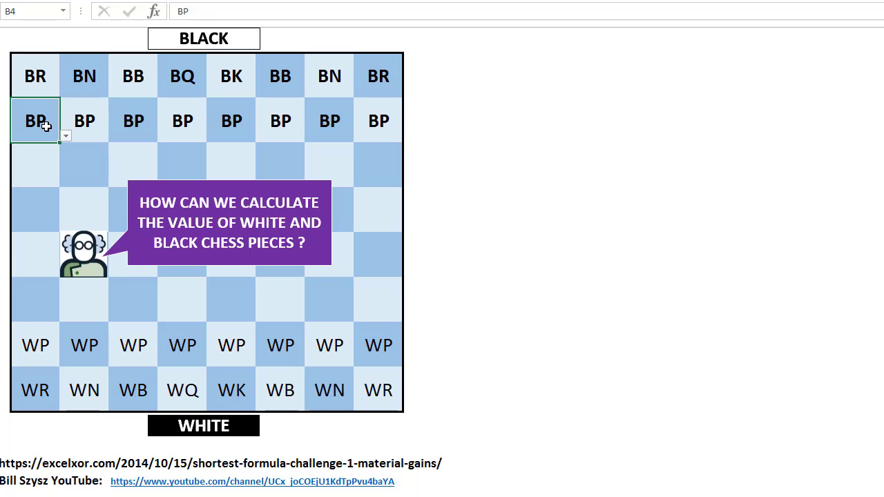
pyautogui.moveTo(51, 119); pyautogui.dragTo(386, 126)
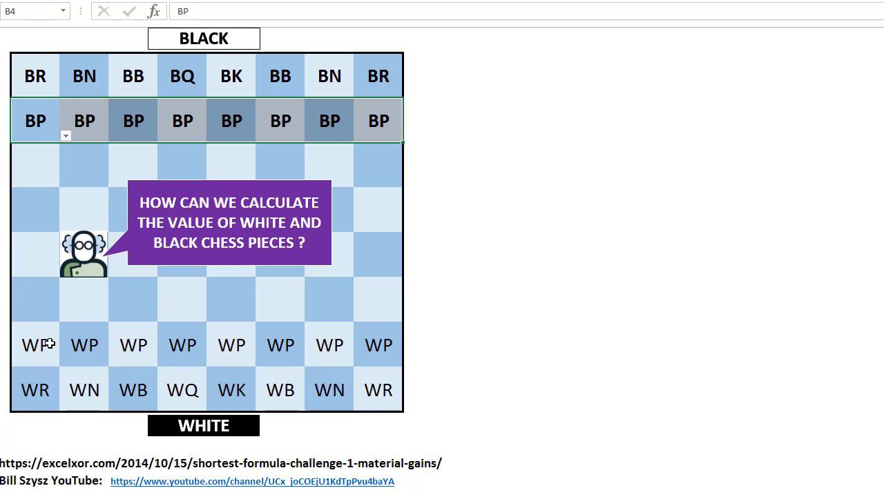
pyautogui.moveTo(47, 344); pyautogui.dragTo(392, 333)
pyautogui.click(43, 378)
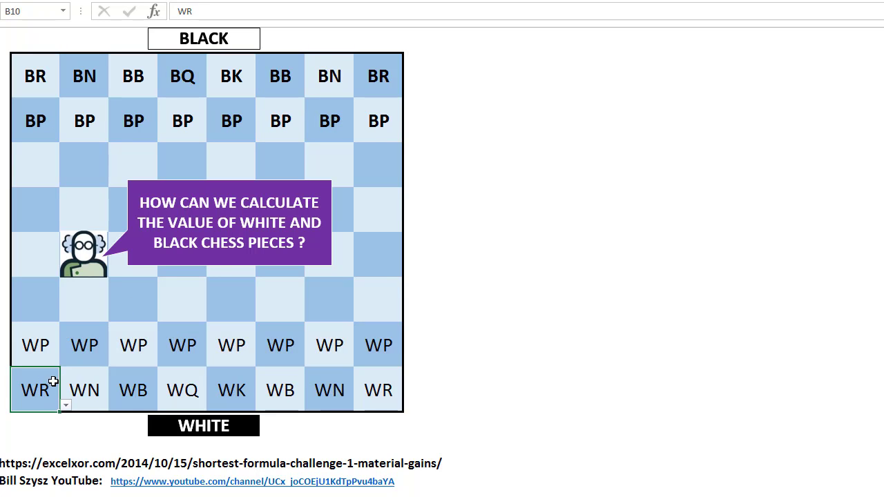
pyautogui.click(82, 385)
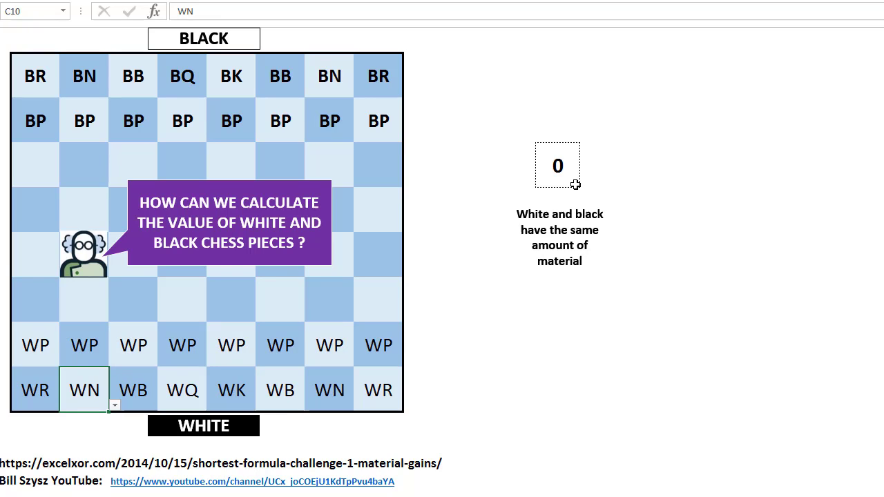
pyautogui.click(557, 167)
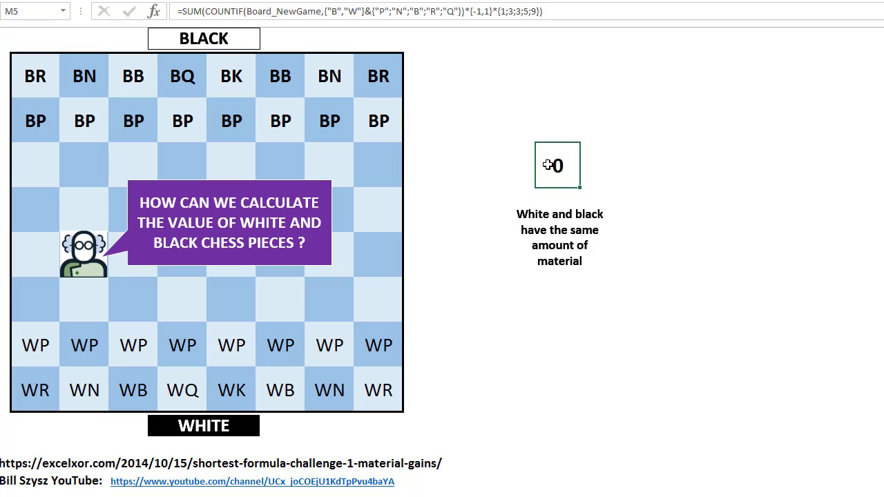
# Clear the first three black pawns in B4:D4 and undo the deletion.
pyautogui.moveTo(43, 123); pyautogui.dragTo(128, 121)
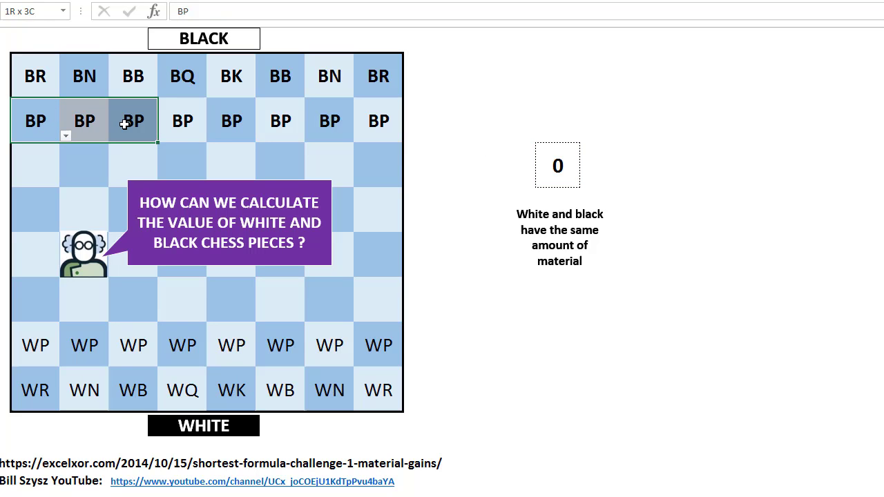
pyautogui.rightClick(128, 122)
pyautogui.click(171, 248)
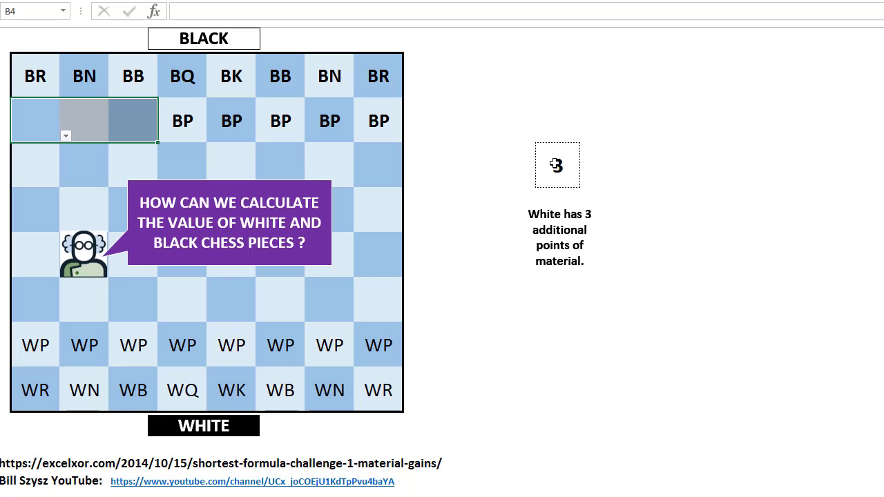
pyautogui.click(33, 122)
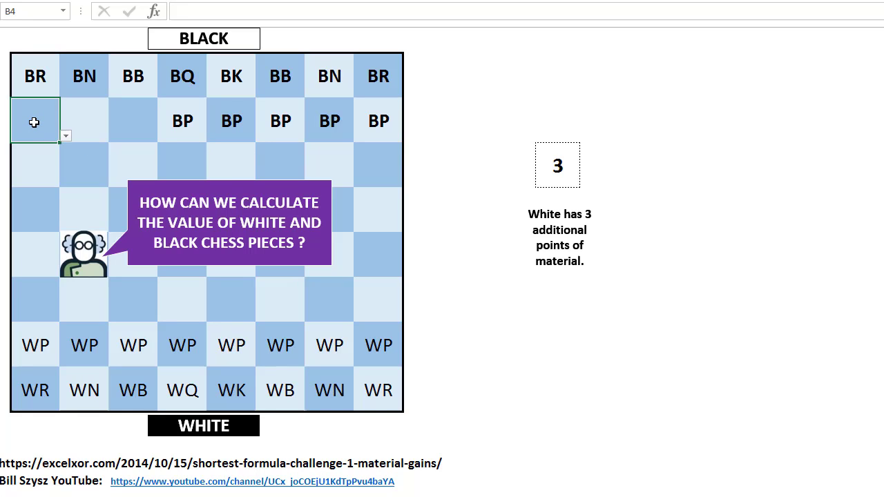
pyautogui.hotkey('ctrl', 'z')
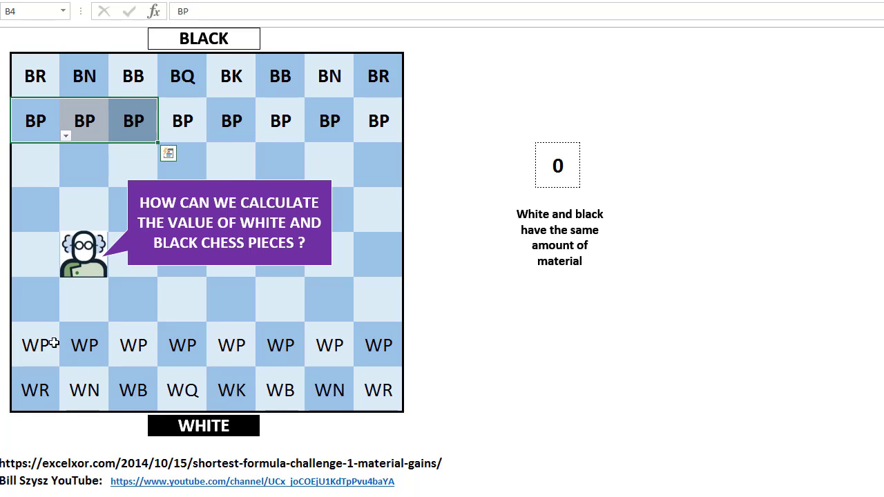
# Delete the white rook in B10 and the white knight in C10, and check the material formula's result.
pyautogui.click(40, 337)
pyautogui.click(33, 390)
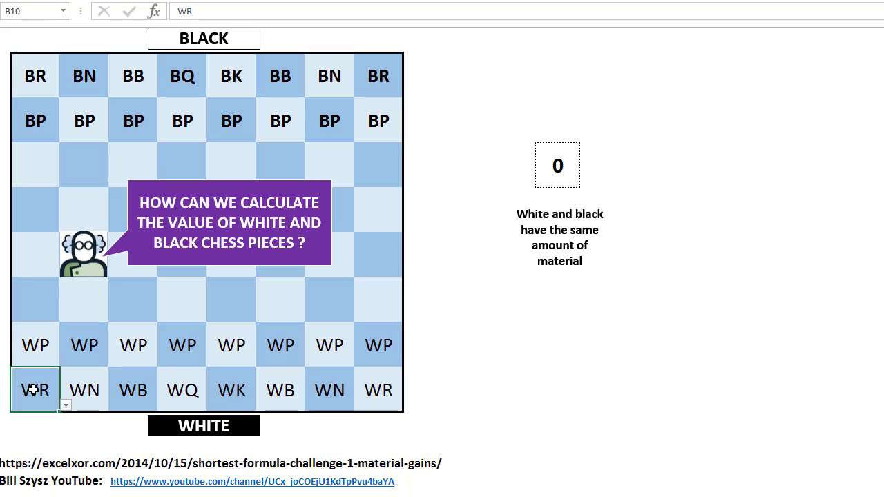
pyautogui.press('Delete')
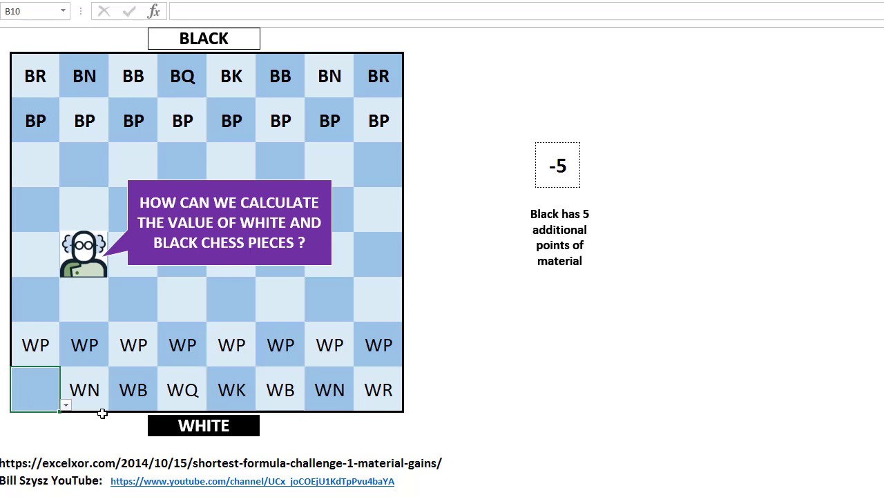
pyautogui.click(89, 392)
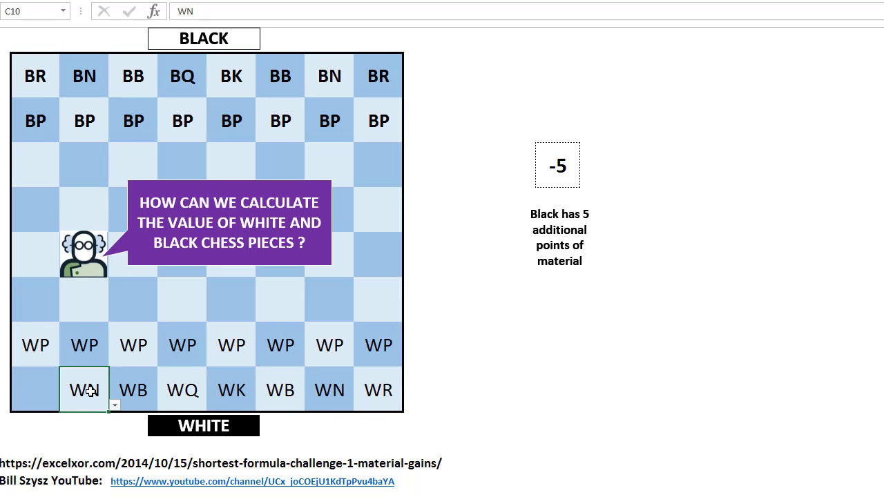
pyautogui.press('Delete')
pyautogui.click(557, 171)
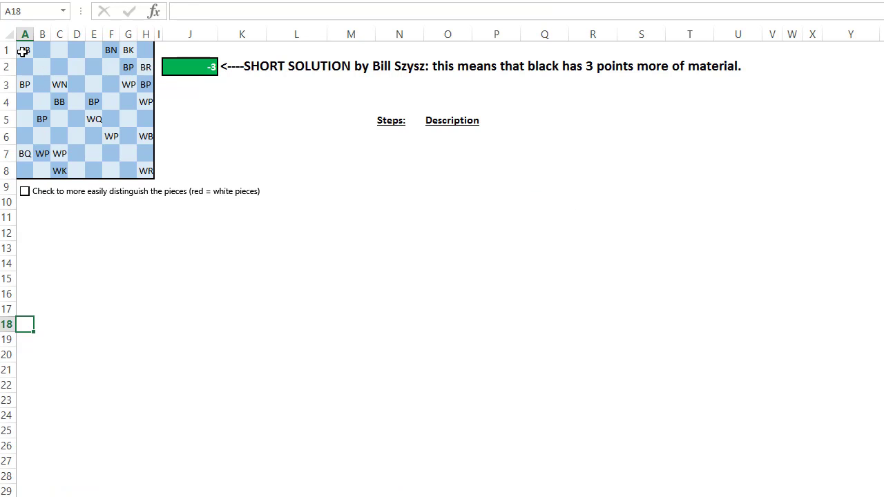
# Review the A1:H8 board and the short-solution formula in J2, and enter 1 as the first step number in N6.
pyautogui.moveTo(24, 51); pyautogui.dragTo(139, 166)
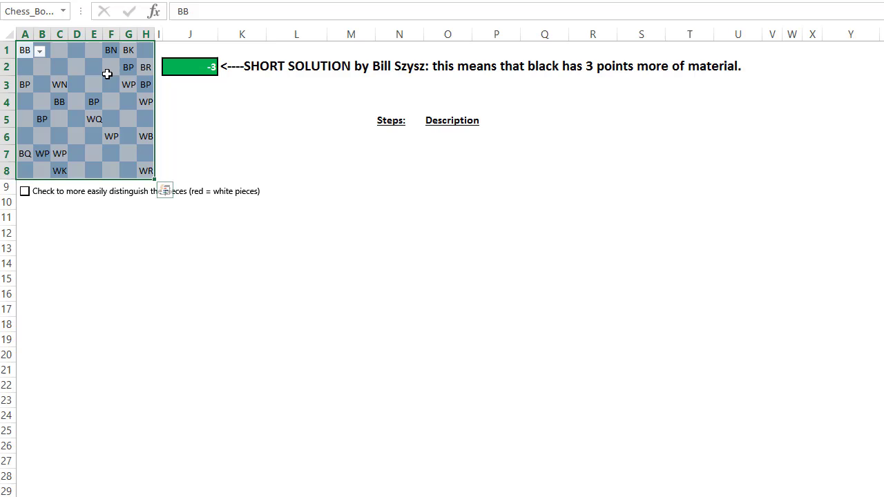
pyautogui.click(209, 68)
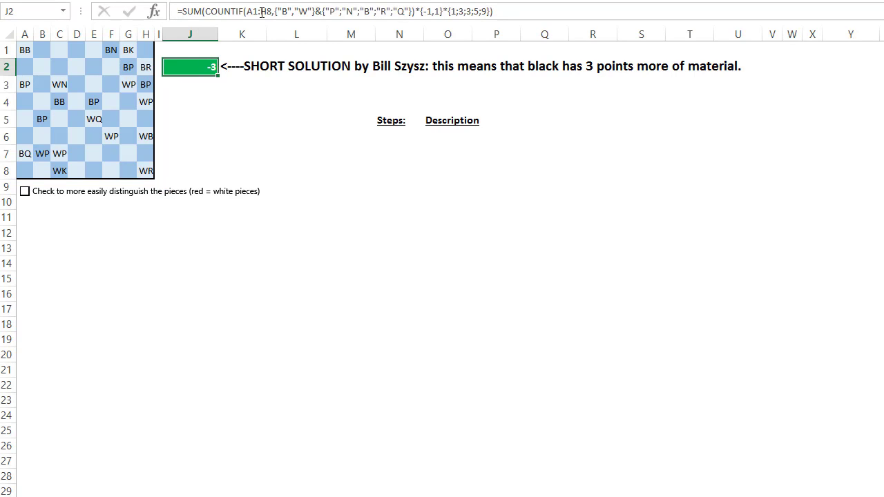
pyautogui.click(382, 140)
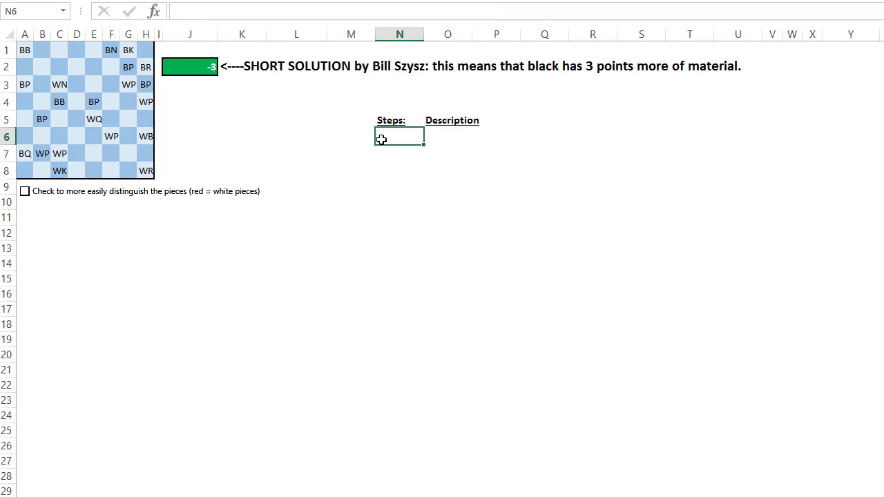
pyautogui.write('1')
pyautogui.click(322, 132)
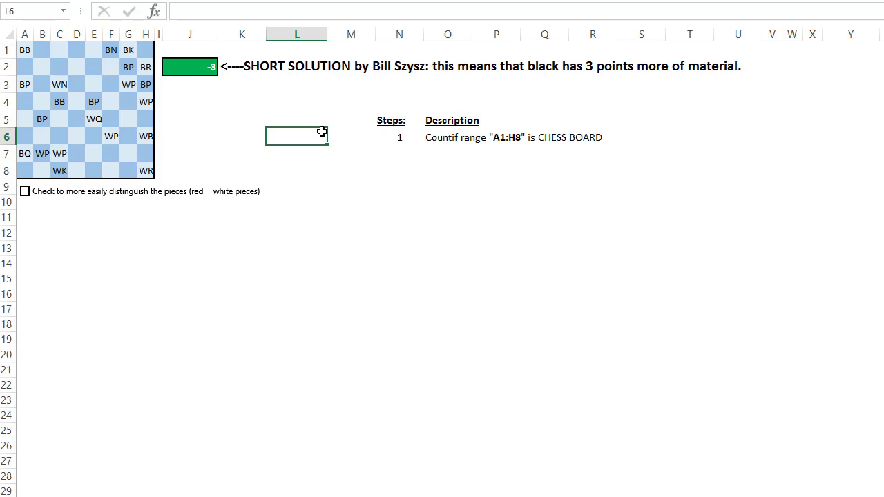
# Highlight the COUNTIF range argument A1:H8 in J2's formula without changing it, and enter step number 2 in N7.
pyautogui.click(203, 66)
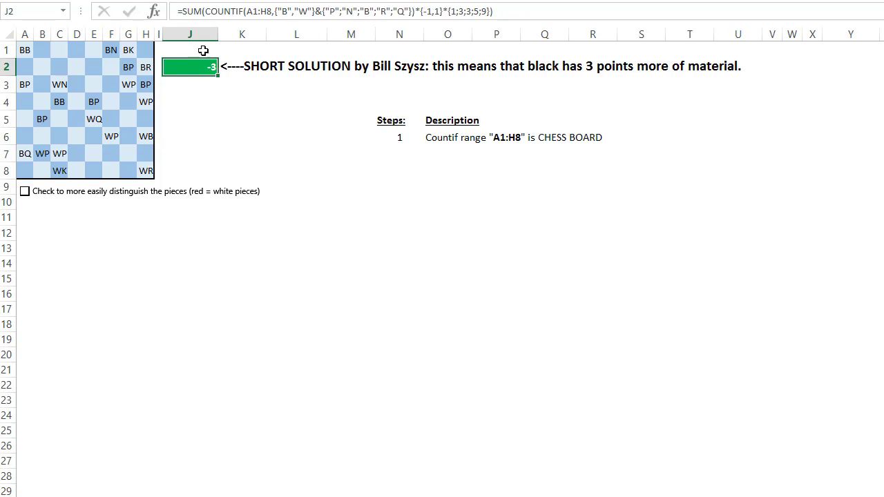
pyautogui.click(250, 12)
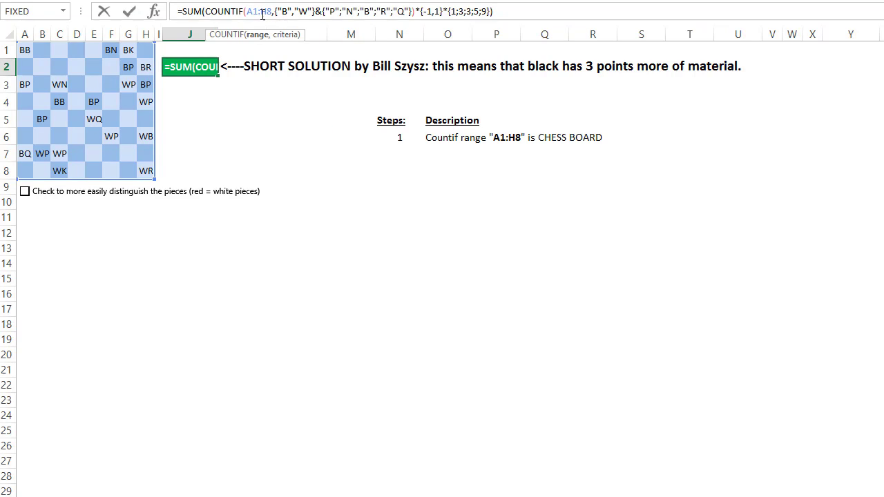
pyautogui.click(257, 34)
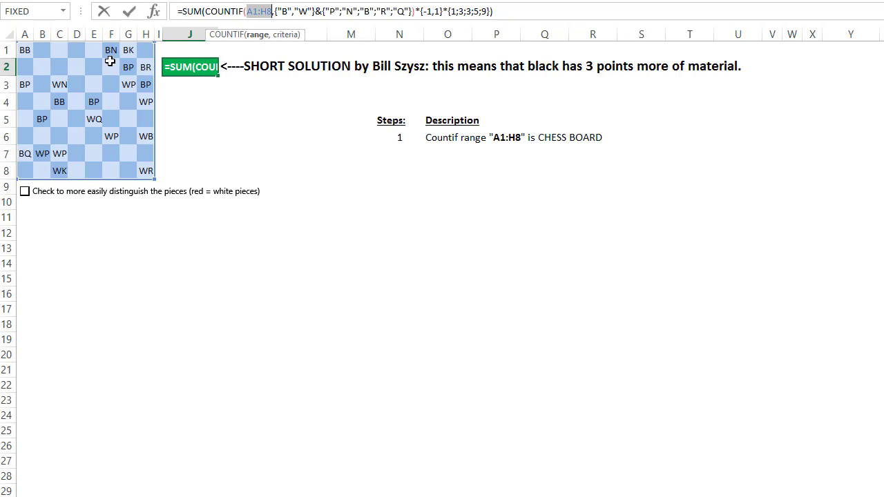
pyautogui.press('Escape')
pyautogui.click(392, 153)
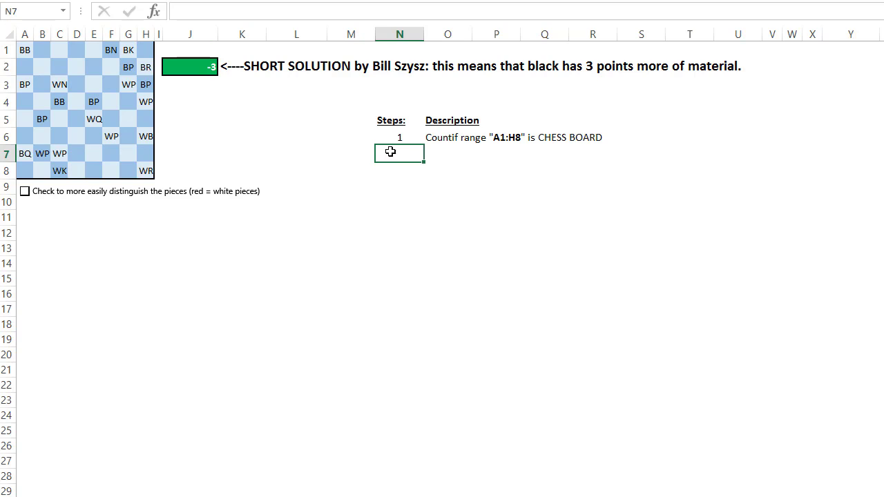
pyautogui.click(266, 138)
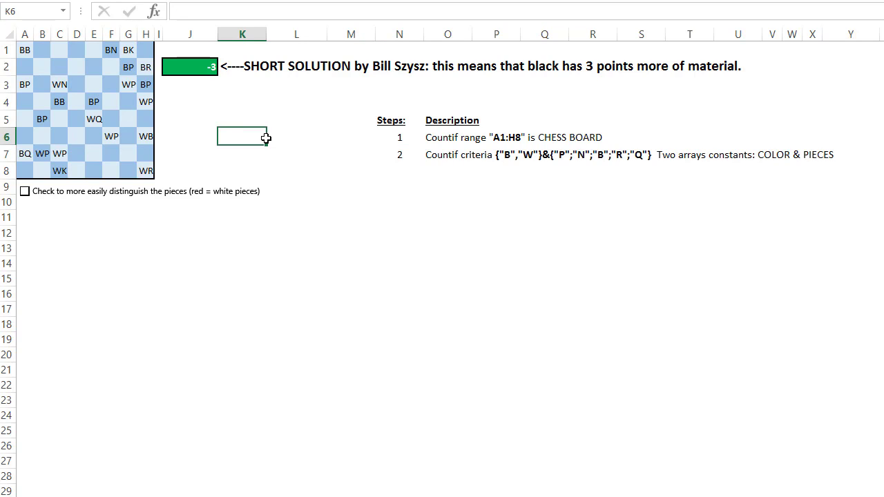
# Examine the COUNTIF criteria in J2's formula, highlighting the colour array {"B","W"} and the piece array {"P";"N";"B";"R";"Q"}, leaving the formula unchanged.
pyautogui.click(204, 69)
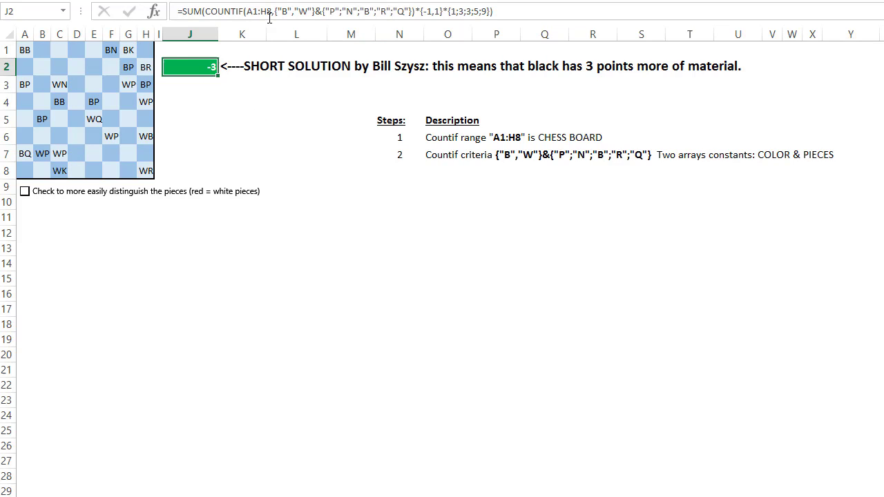
pyautogui.click(277, 11)
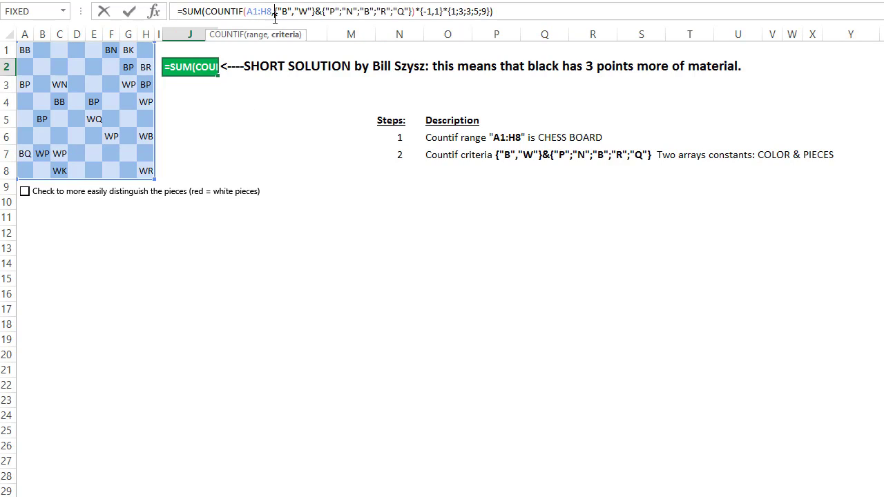
pyautogui.click(286, 35)
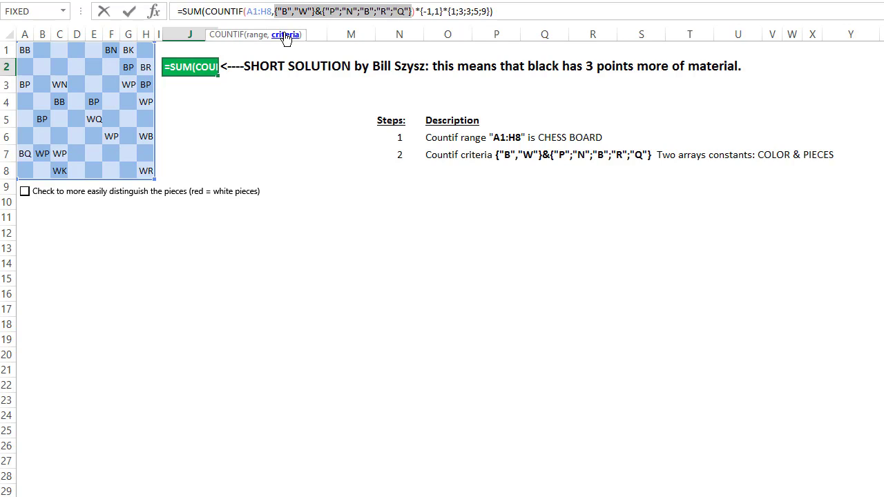
pyautogui.click(275, 12)
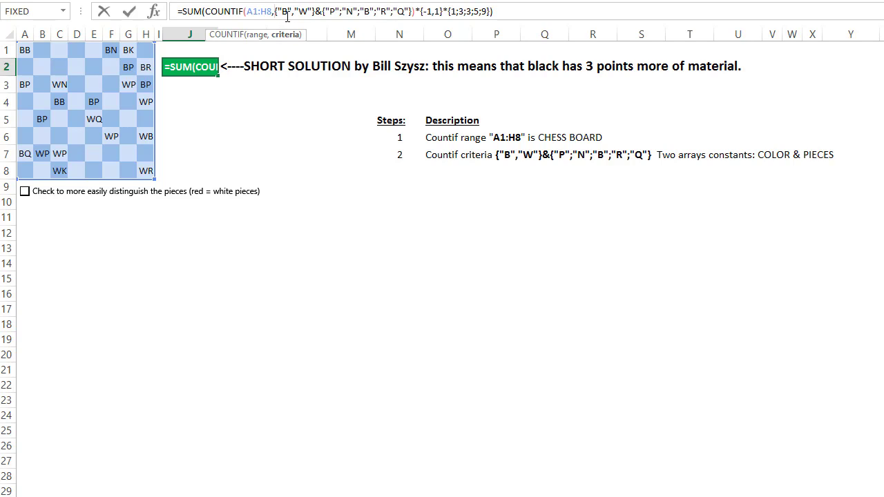
pyautogui.moveTo(275, 11); pyautogui.dragTo(315, 11)
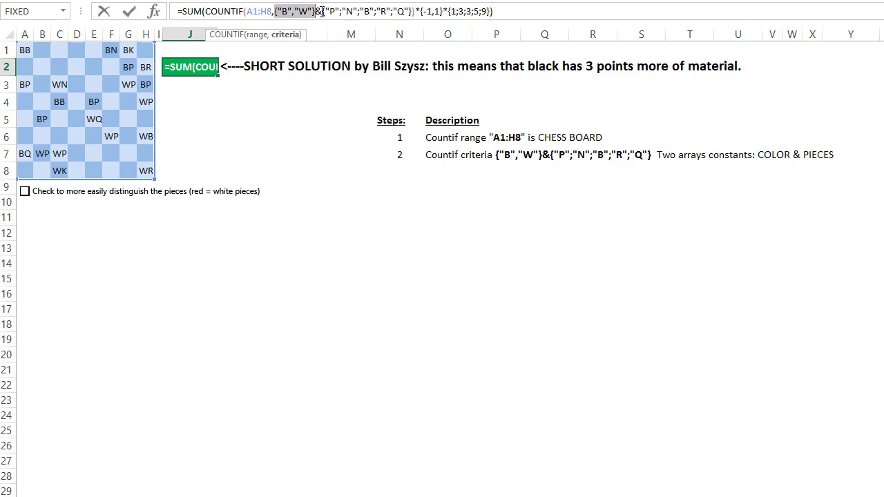
pyautogui.click(322, 11)
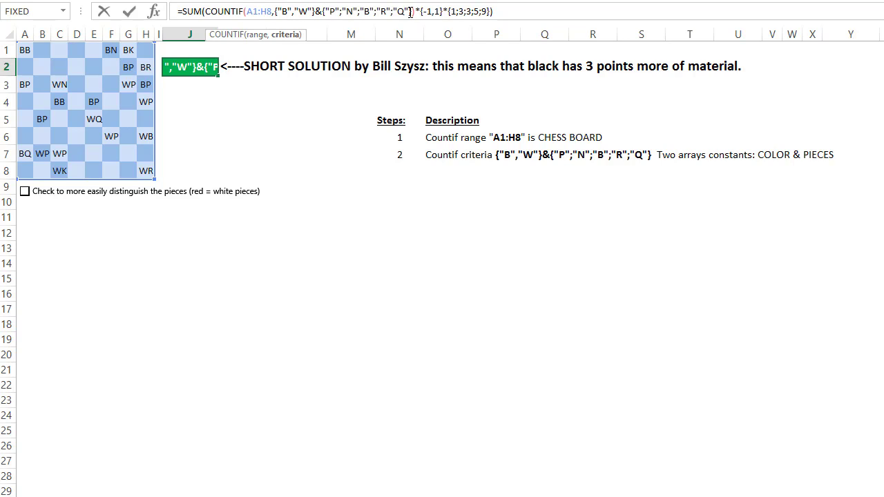
pyautogui.keyDown('shift'); pyautogui.click(412, 11); pyautogui.keyUp('shift')
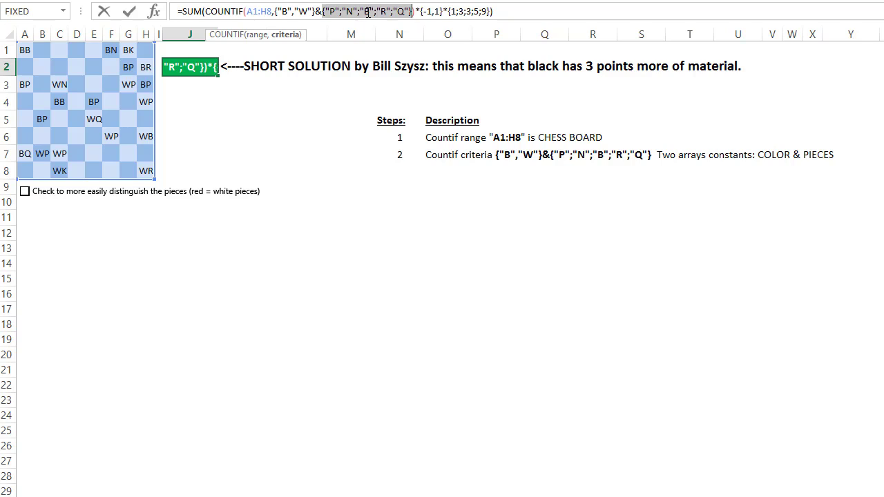
pyautogui.click(332, 11)
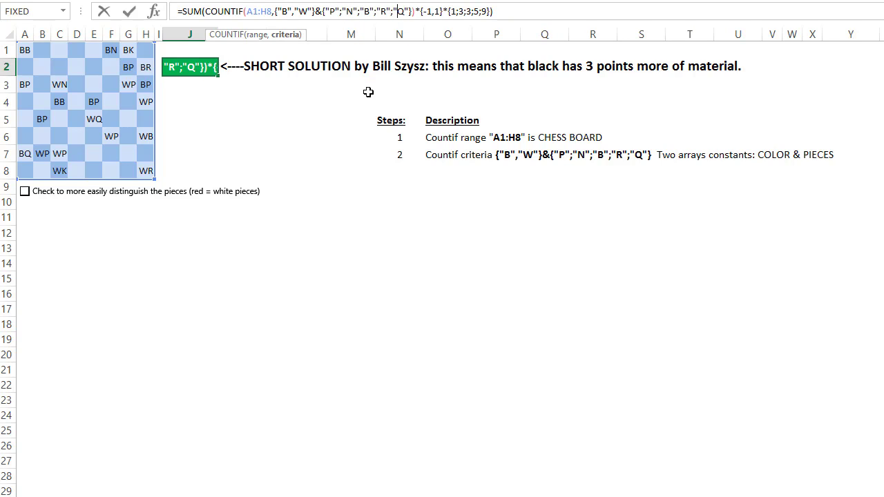
pyautogui.click(286, 34)
pyautogui.press('Escape')
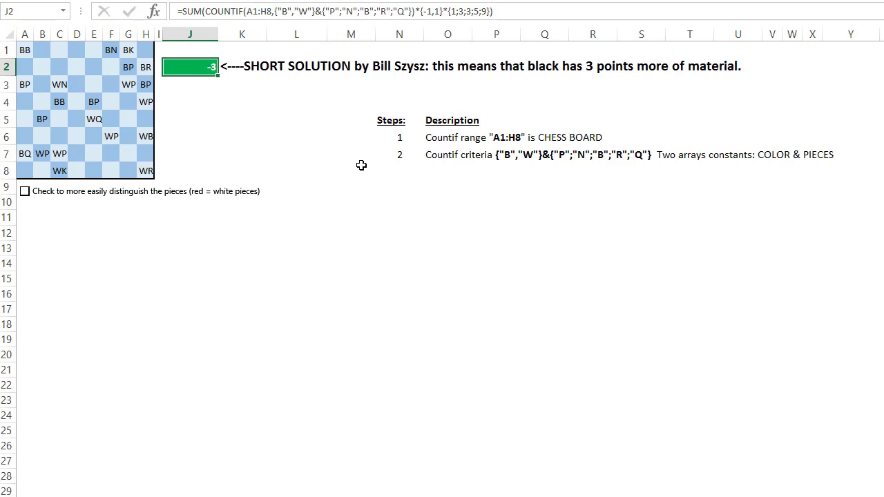
# Enter 3 as the next step number in N8, below step 2 in the Steps list.
pyautogui.click(393, 172)
pyautogui.write('3')
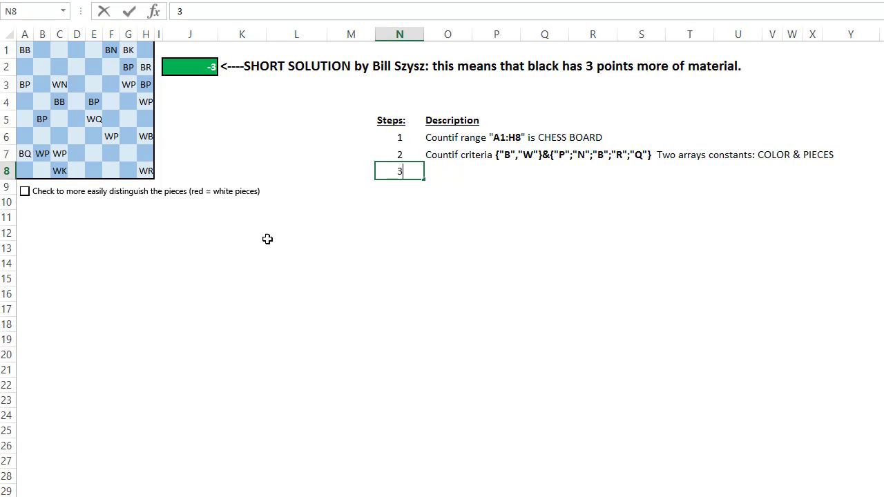
pyautogui.click(229, 276)
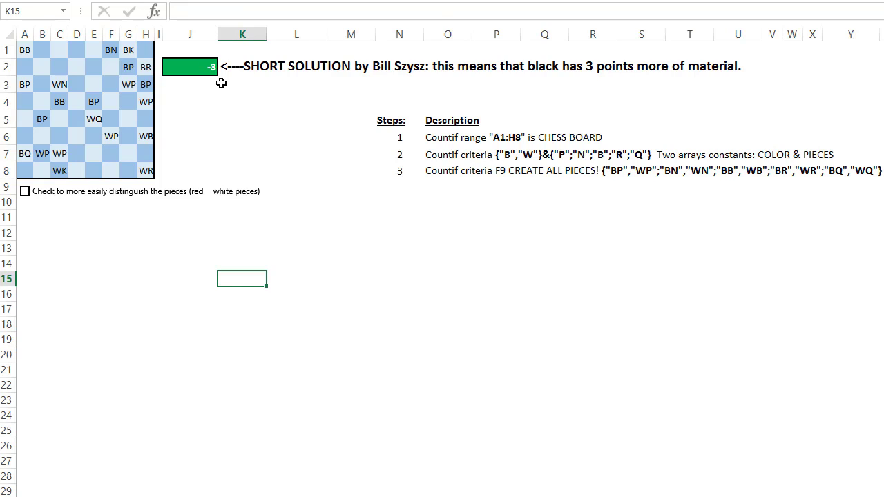
# Evaluate the COUNTIF criteria {"B","W"}&{"P";"N";"B";"R";"Q"} in J2's formula to view the combined piece array, and discard the evaluation.
pyautogui.click(199, 68)
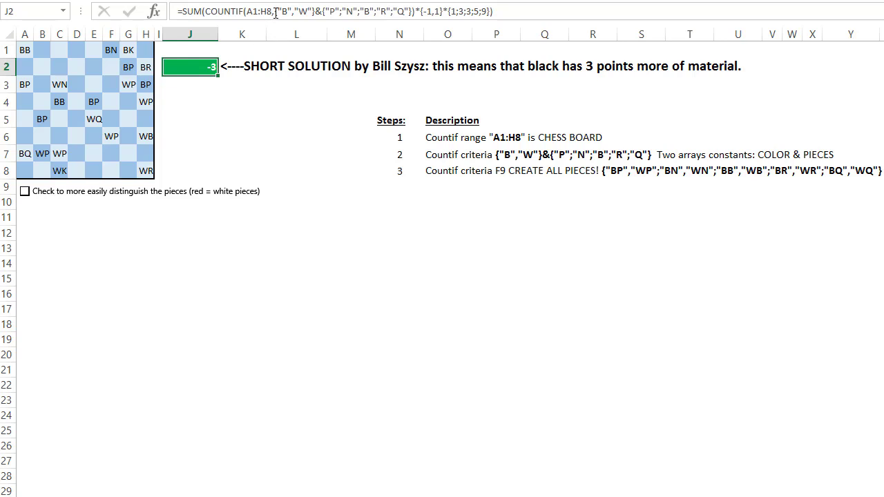
pyautogui.click(274, 12)
pyautogui.click(287, 36)
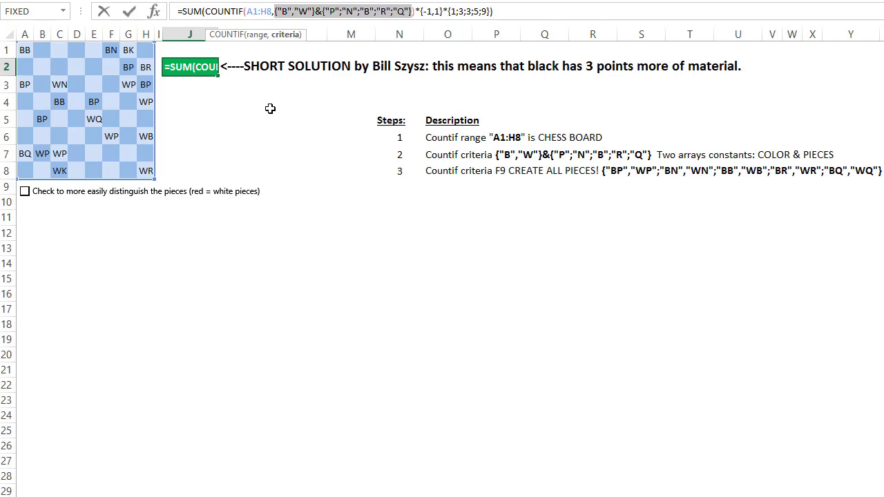
pyautogui.press('F9')
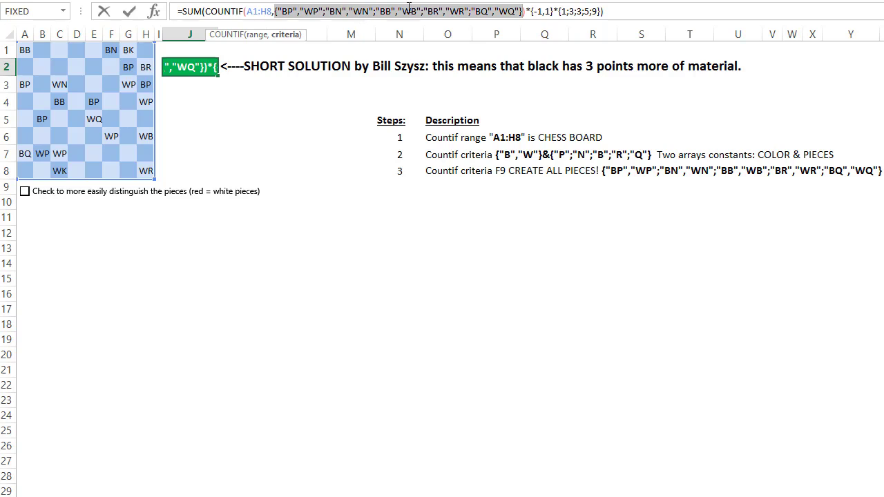
pyautogui.press('Escape')
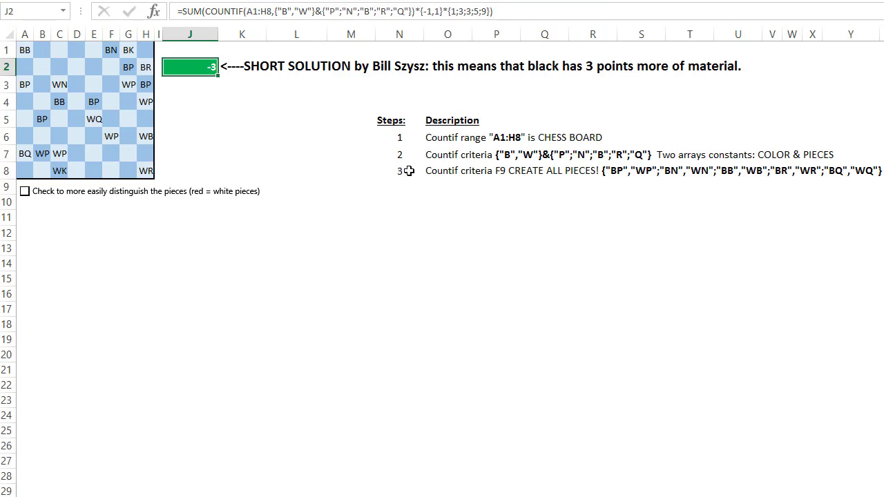
pyautogui.click(404, 184)
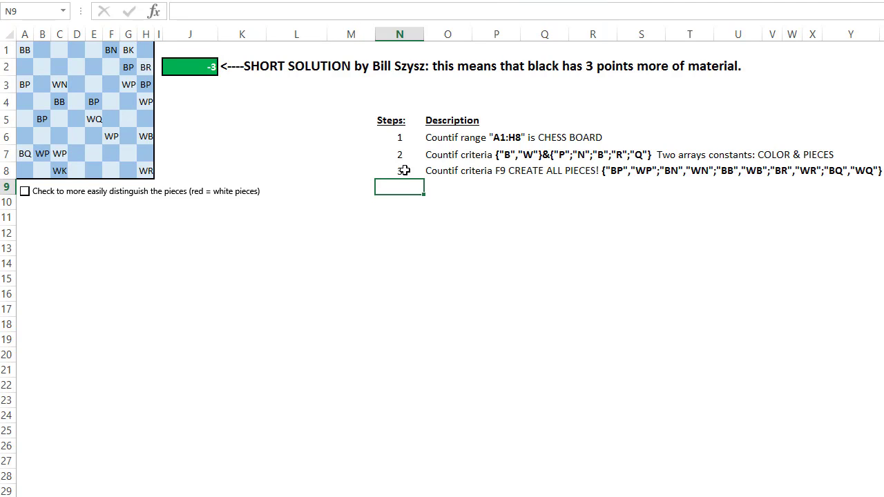
# Evaluate J2's COUNTIF criteria argument once more to compare it with the step 3 description, and restore the original formula.
pyautogui.click(208, 67)
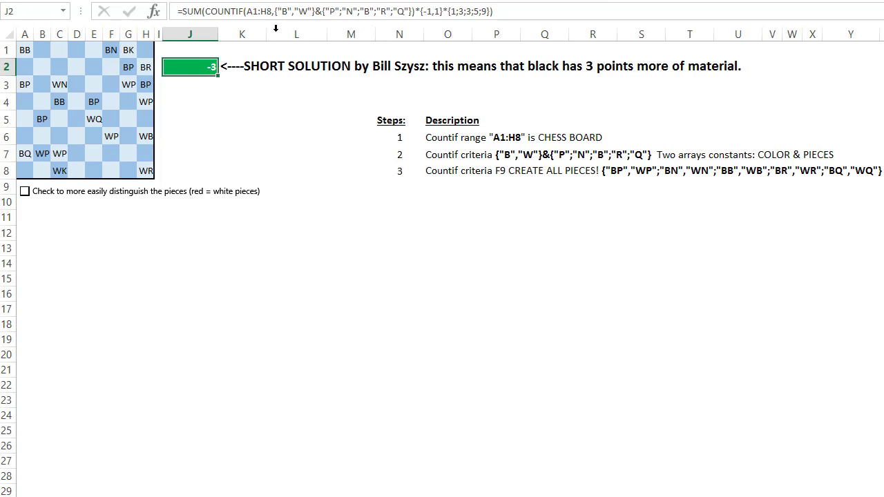
pyautogui.click(275, 14)
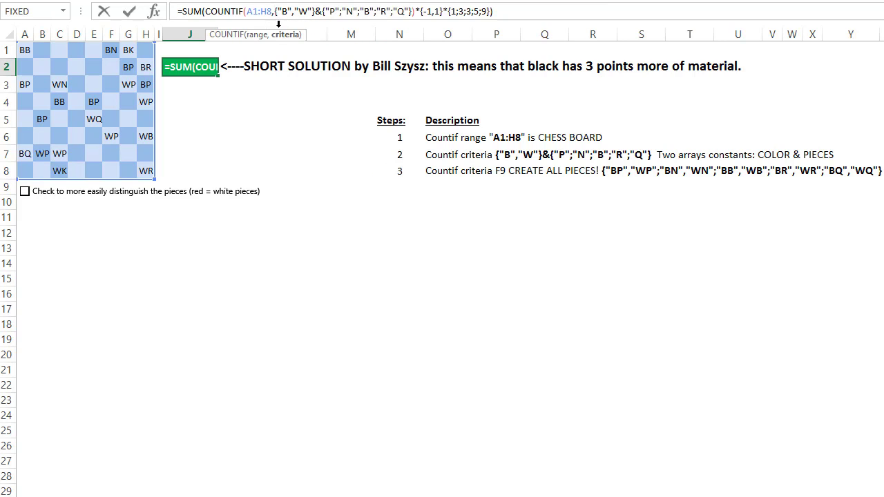
pyautogui.click(283, 34)
pyautogui.press('F9')
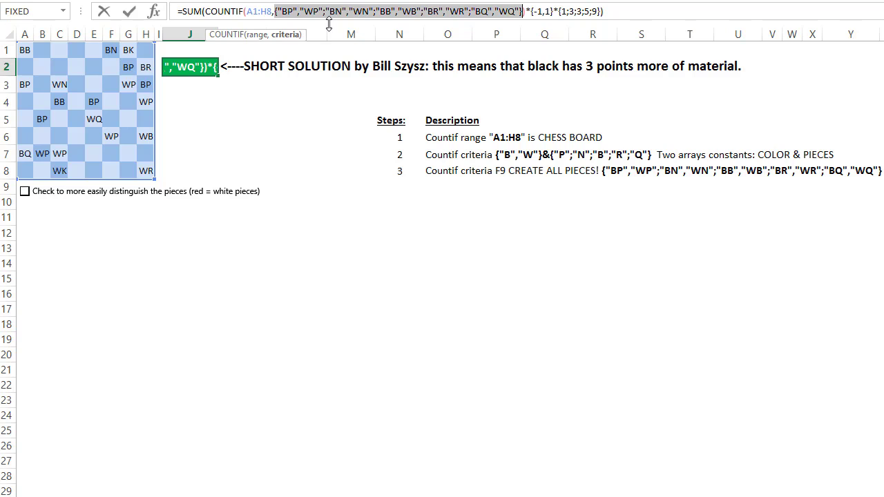
pyautogui.press('Escape')
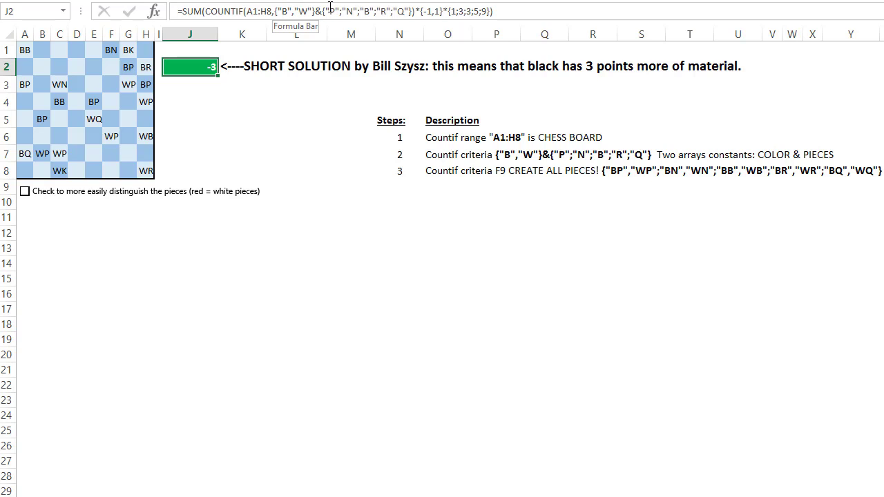
# Highlight the unevaluated COUNTIF criteria in J2 without changing the formula, and enter step number 4 in N9.
pyautogui.click(282, 12)
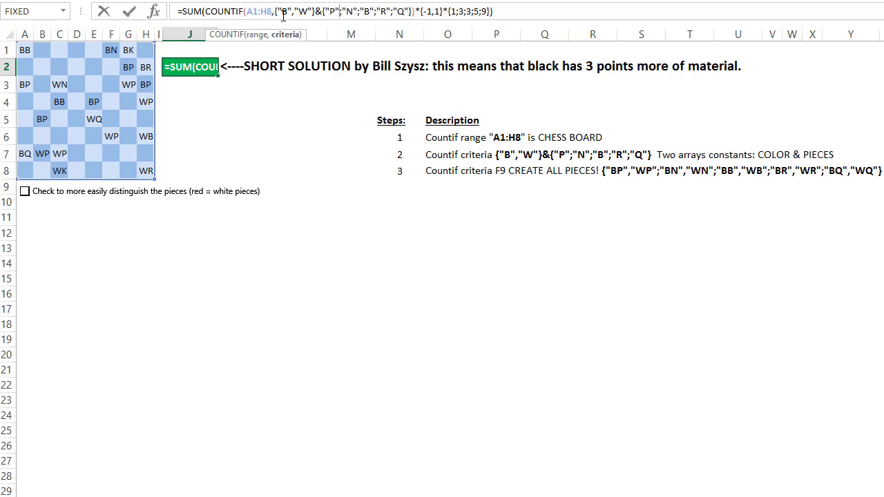
pyautogui.click(286, 35)
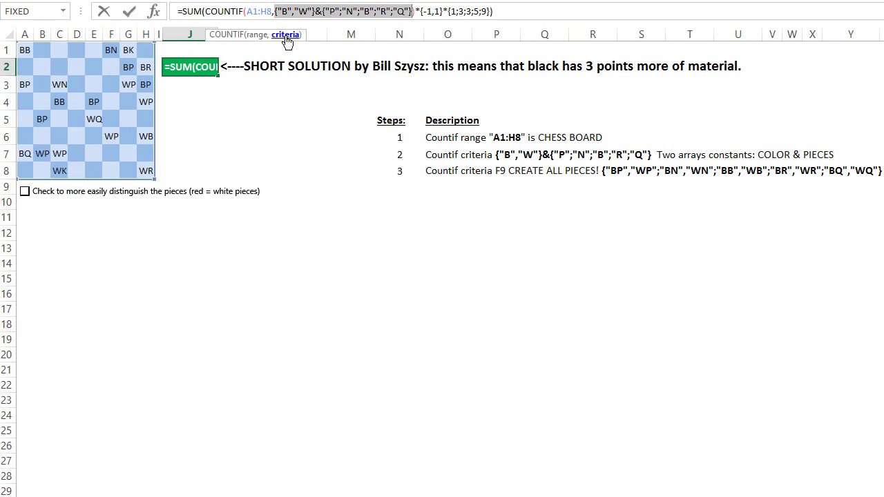
pyautogui.press('Escape')
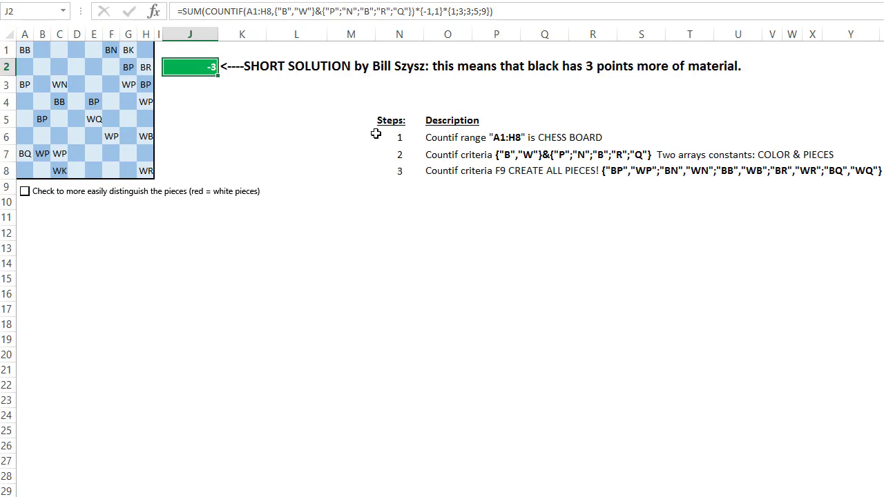
pyautogui.click(394, 180)
pyautogui.click(318, 250)
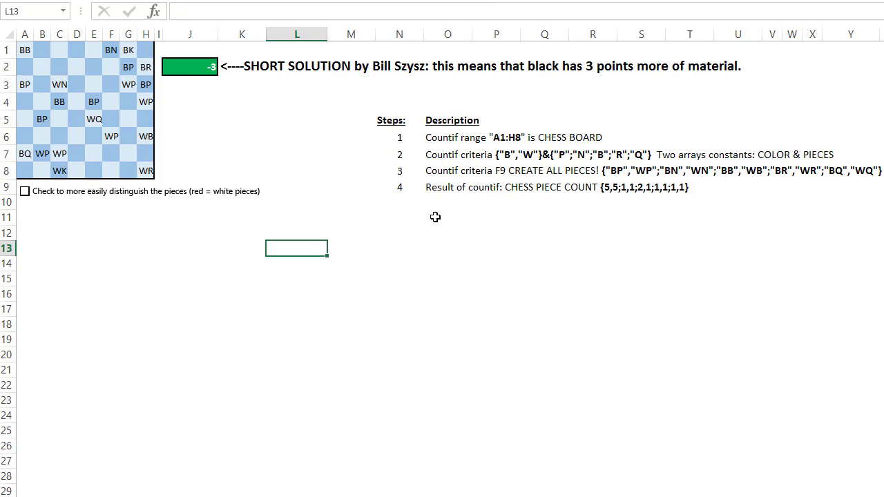
# Evaluate the entire COUNTIF function in J2's formula to examine the piece counts, and cancel the edit to keep the formula.
pyautogui.click(199, 65)
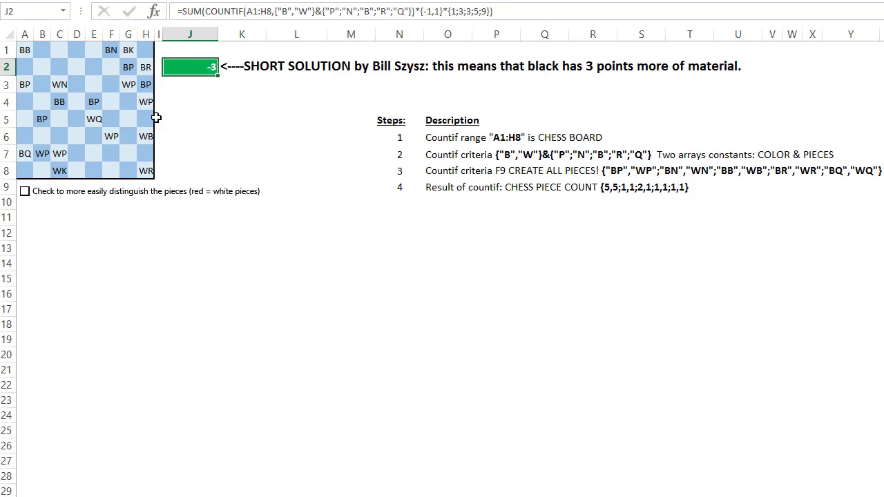
pyautogui.click(205, 11)
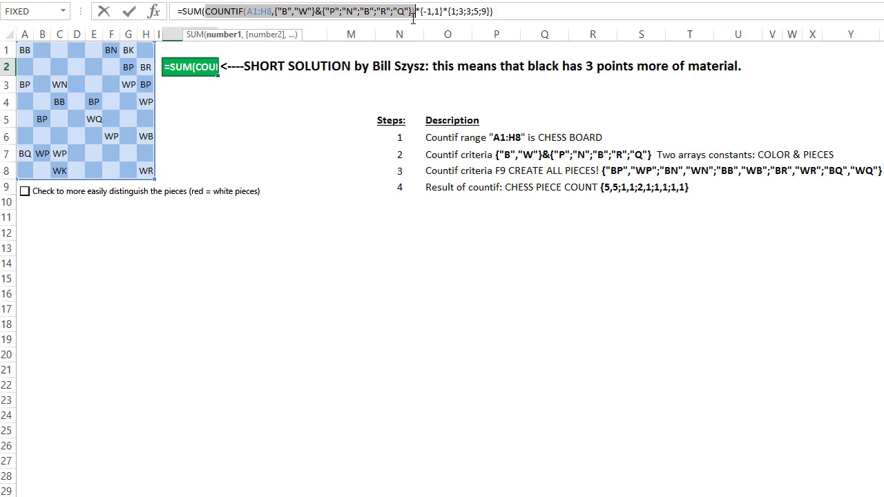
pyautogui.press('F9')
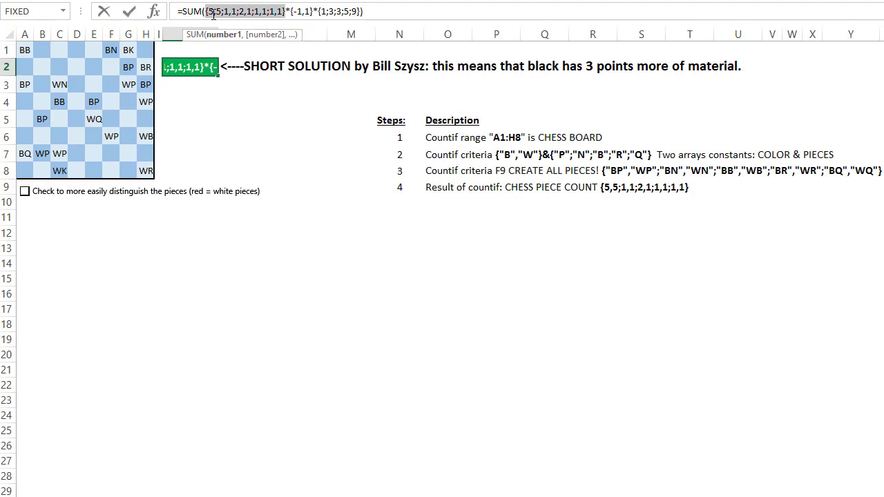
pyautogui.click(214, 11)
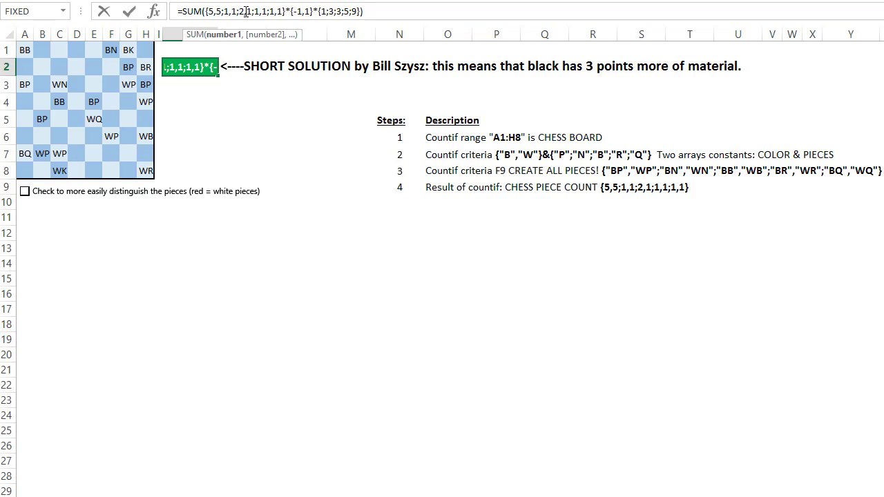
pyautogui.press('Escape')
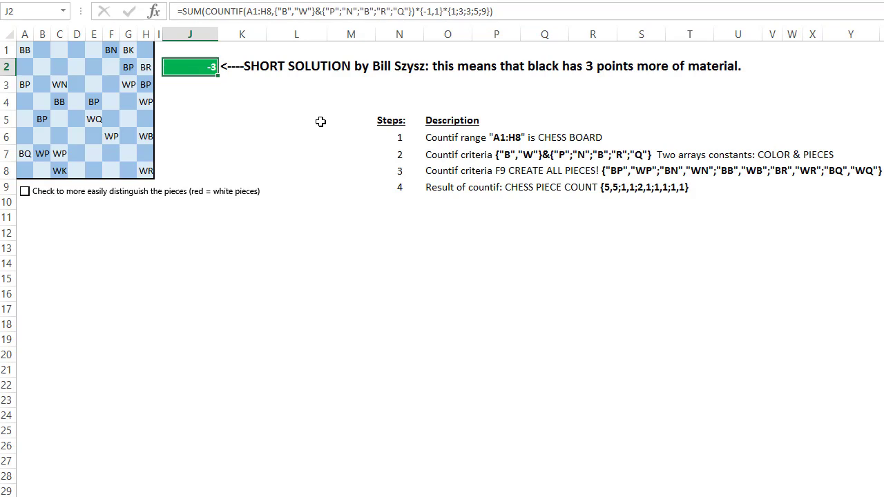
# Enter 5 as the next step number in N10, below step 4.
pyautogui.click(395, 201)
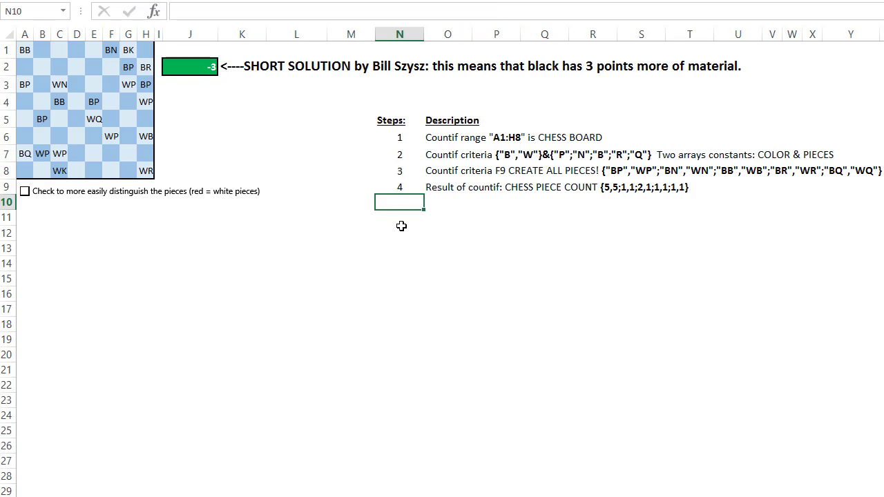
pyautogui.write('5')
pyautogui.press('Return')
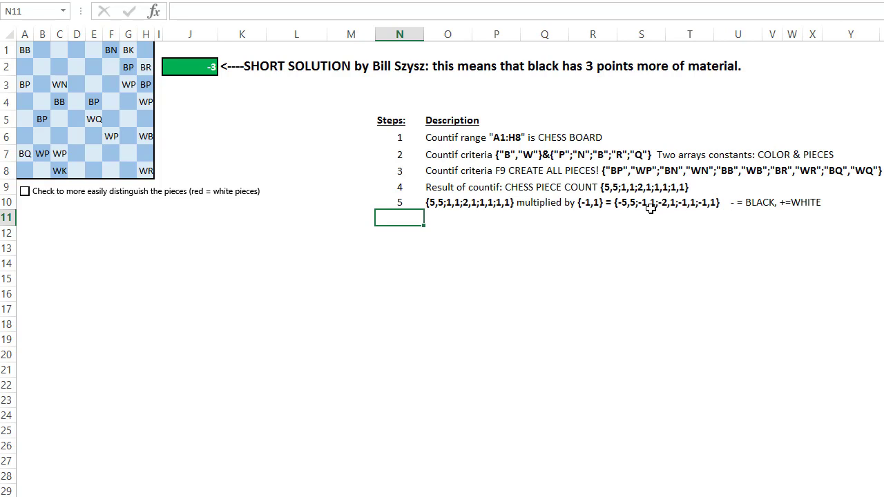
# Evaluate the COUNTIF function multiplied by {-1,1} in J2's formula to examine the signed piece counts, and discard the evaluation.
pyautogui.click(186, 69)
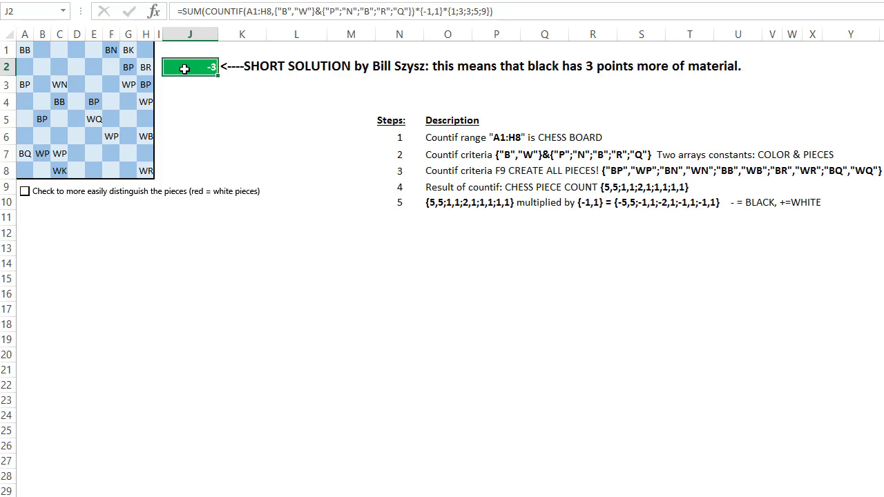
pyautogui.click(208, 12)
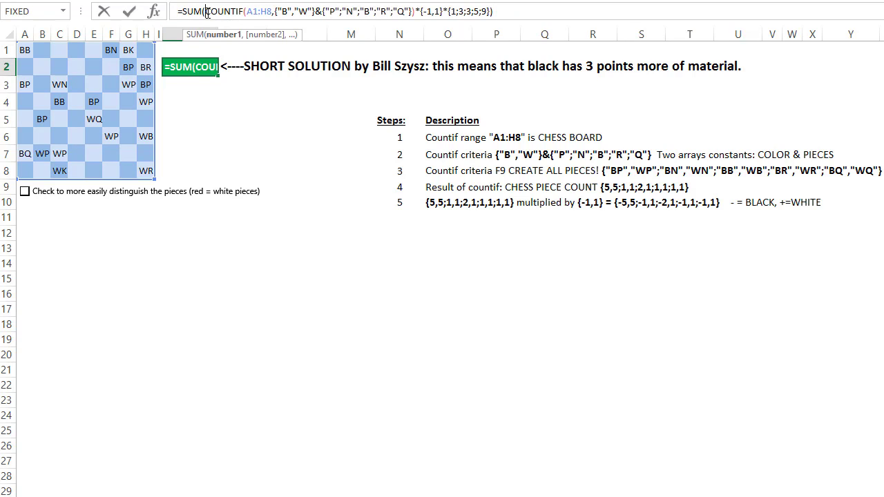
pyautogui.keyDown('shift'); pyautogui.click(417, 12); pyautogui.keyUp('shift')
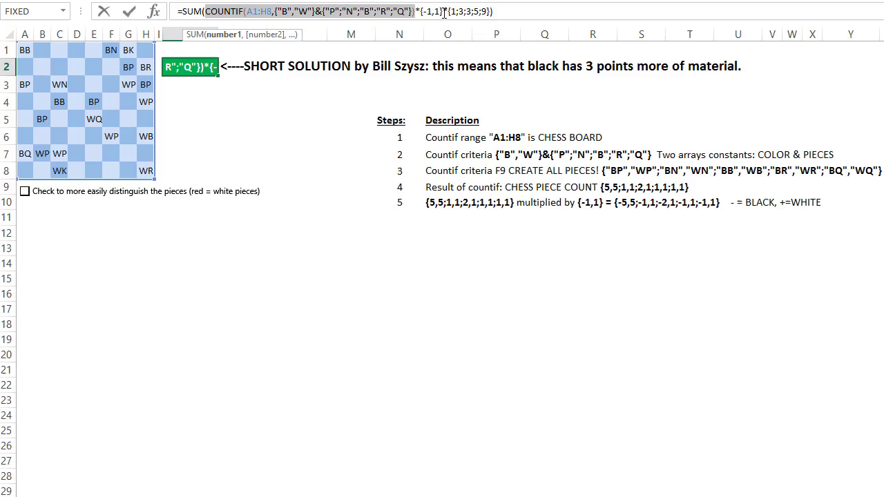
pyautogui.keyDown('shift'); pyautogui.click(443, 12); pyautogui.keyUp('shift')
pyautogui.press('F9')
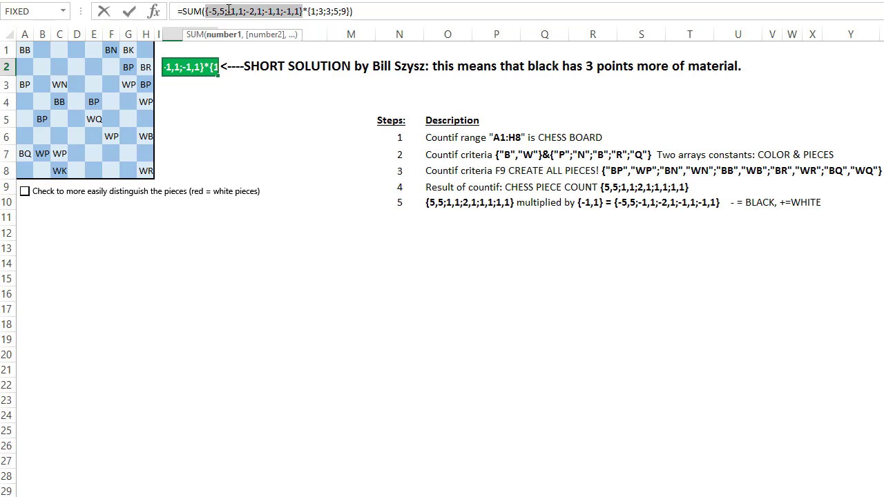
pyautogui.press('Escape')
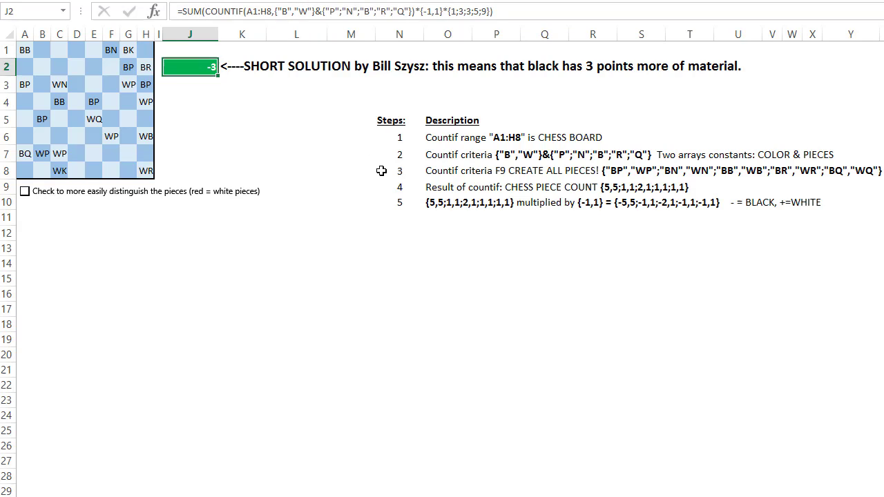
# Enter 6 as the next step number in N11, below step 5.
pyautogui.click(392, 215)
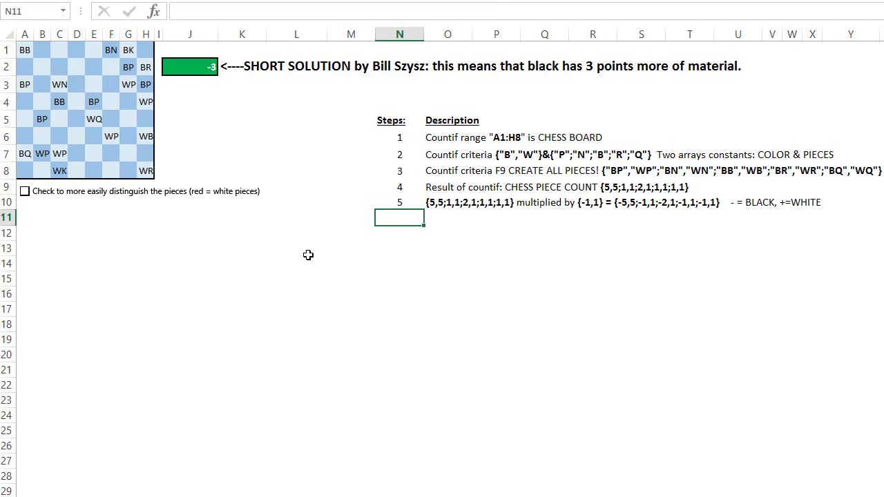
pyautogui.write('6')
pyautogui.click(276, 259)
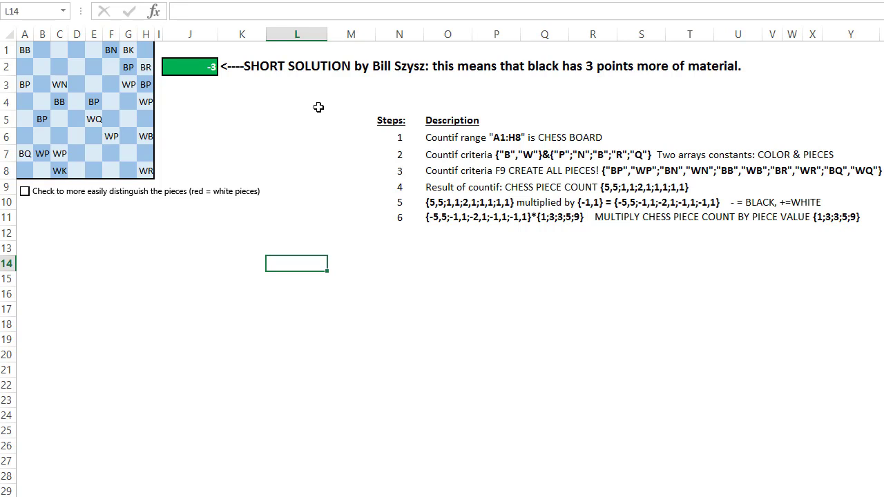
# Evaluate J2's whole SUM argument, COUNTIF multiplied by {-1,1} and {1;3;3;5;9}, to examine the signed piece values, and discard the evaluation.
pyautogui.click(199, 67)
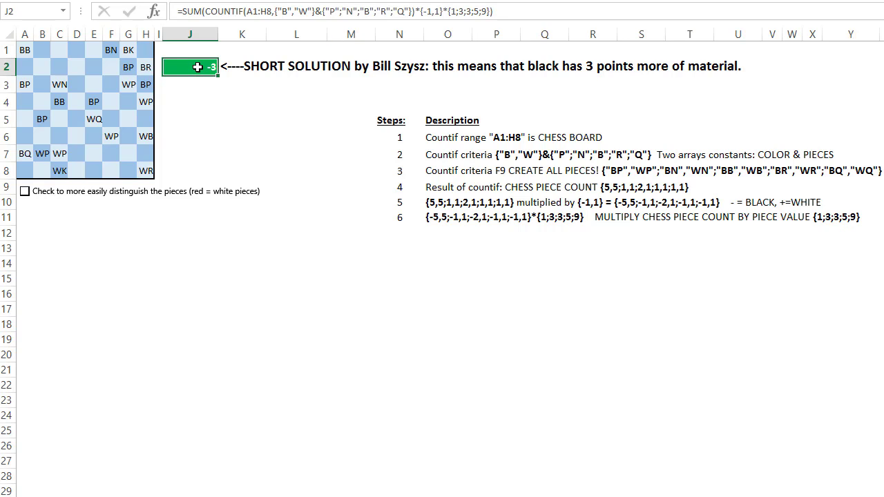
pyautogui.click(205, 11)
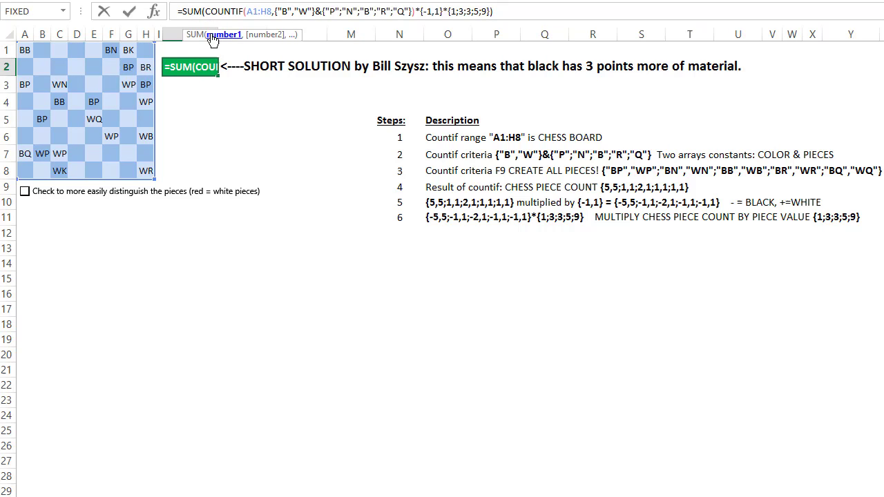
pyautogui.keyDown('shift'); pyautogui.click(416, 11); pyautogui.keyUp('shift')
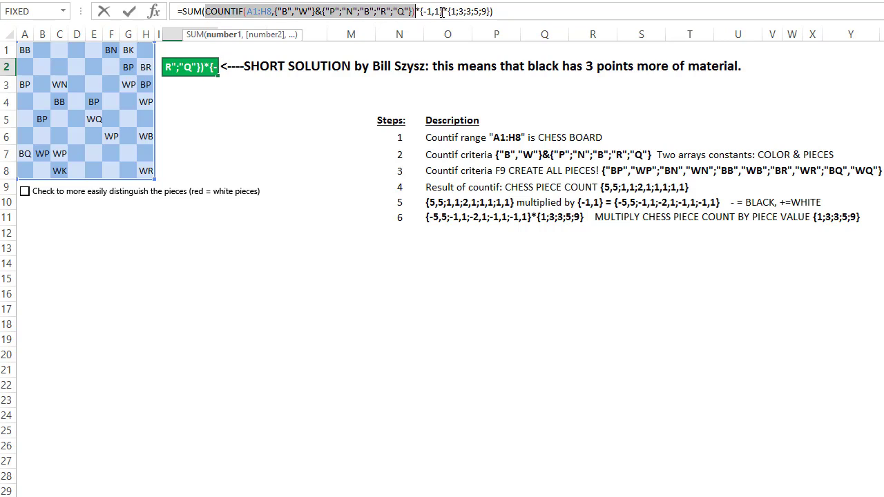
pyautogui.keyDown('shift'); pyautogui.click(443, 11); pyautogui.keyUp('shift')
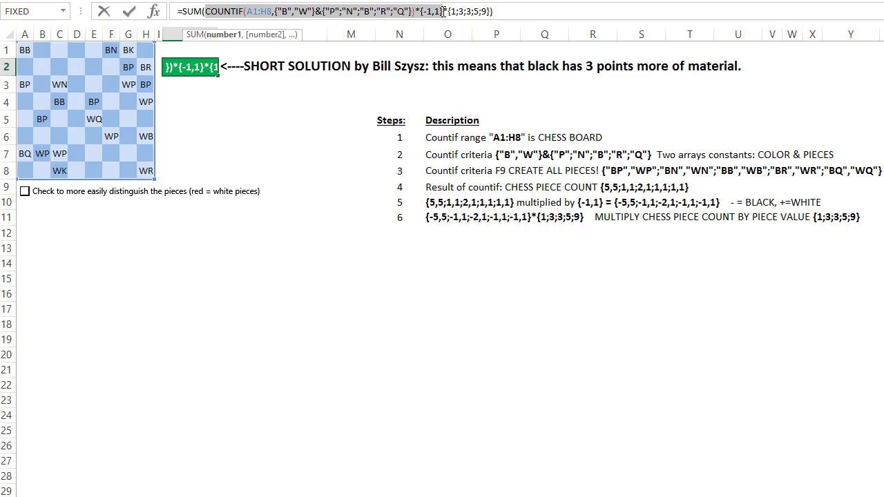
pyautogui.keyDown('shift'); pyautogui.click(491, 12); pyautogui.keyUp('shift')
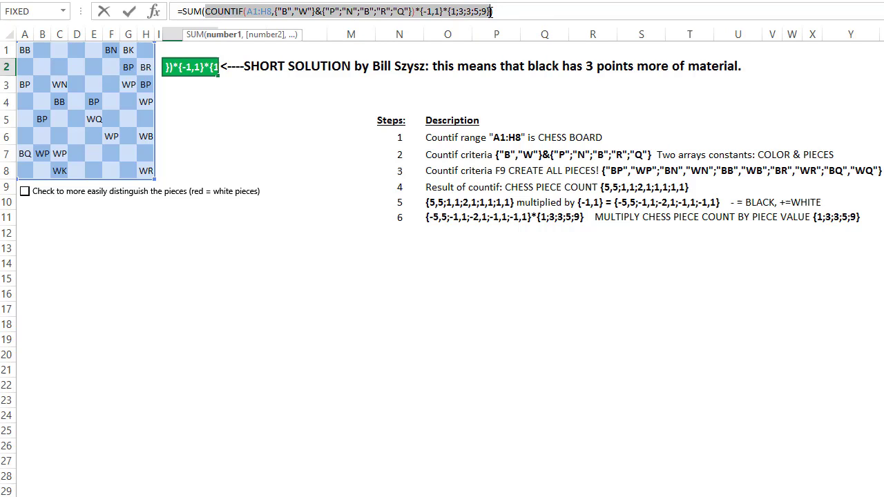
pyautogui.press('F9')
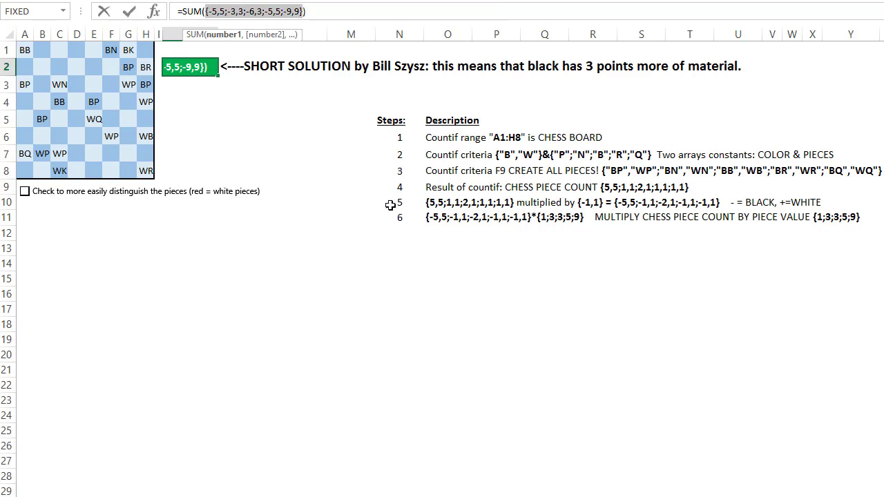
pyautogui.press('Escape')
# Enter 7 as the next step number in N12, below step 6.
pyautogui.click(395, 231)
pyautogui.write('7')
pyautogui.click(332, 274)
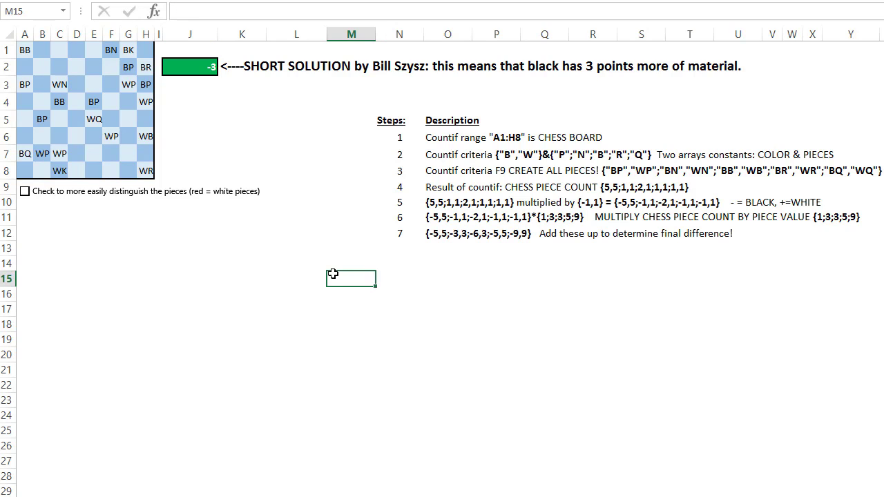
# Enter 8 as the last step number in N13, and select the formula result in J2.
pyautogui.click(391, 246)
pyautogui.write('8')
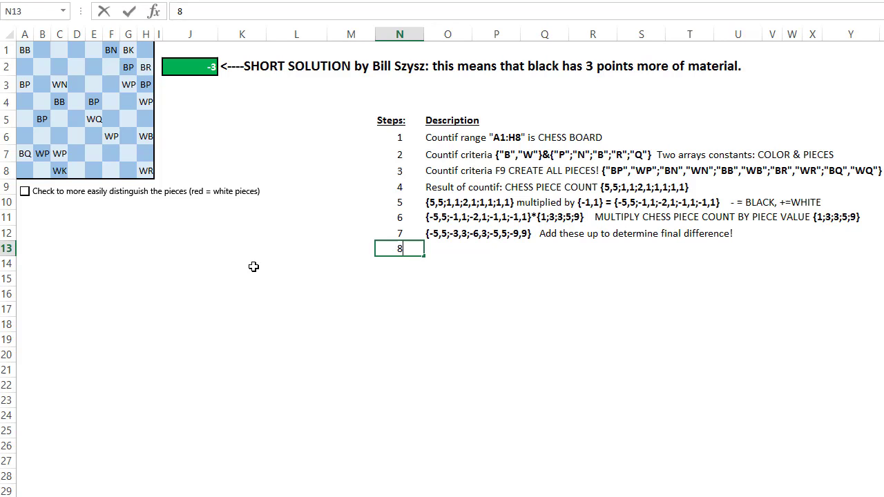
pyautogui.click(254, 267)
pyautogui.click(202, 61)
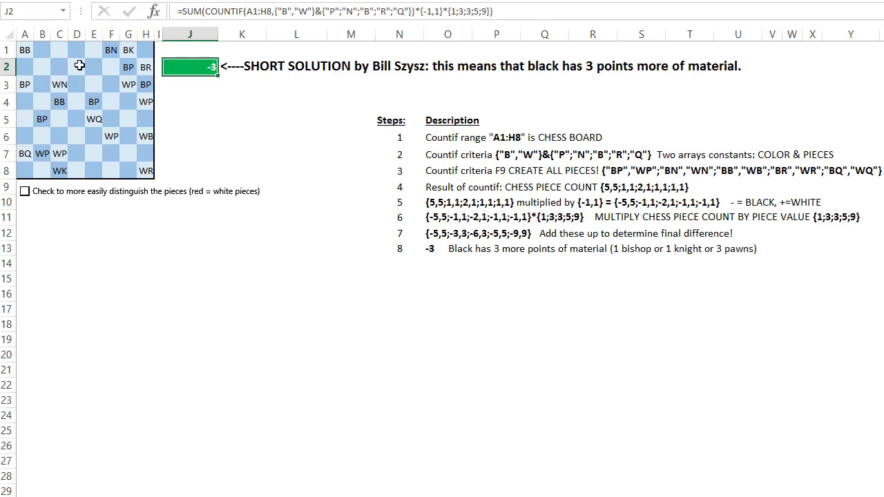
# Place white pawns (WP) on the chess board in D2, C2 and E2.
pyautogui.click(78, 66)
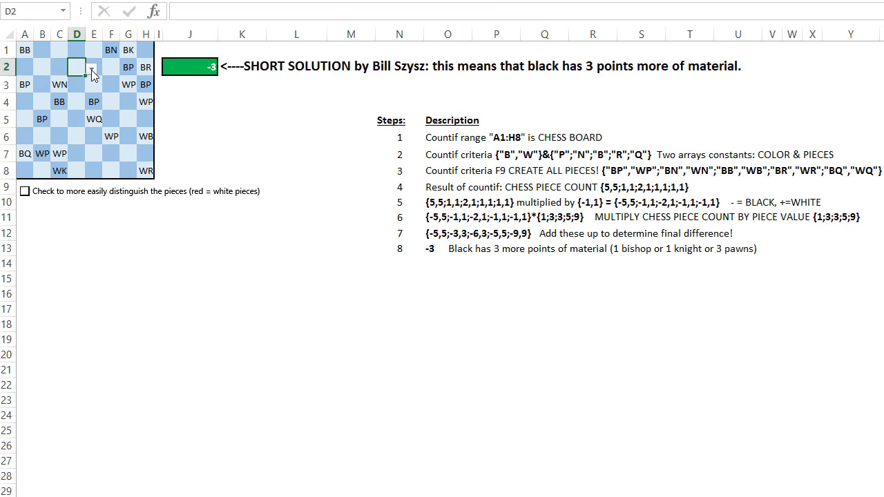
pyautogui.click(91, 69)
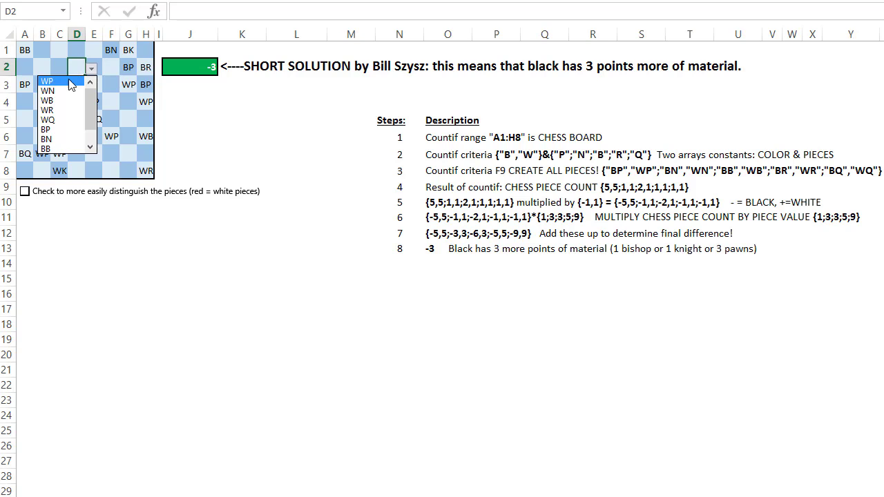
pyautogui.click(71, 81)
pyautogui.click(59, 65)
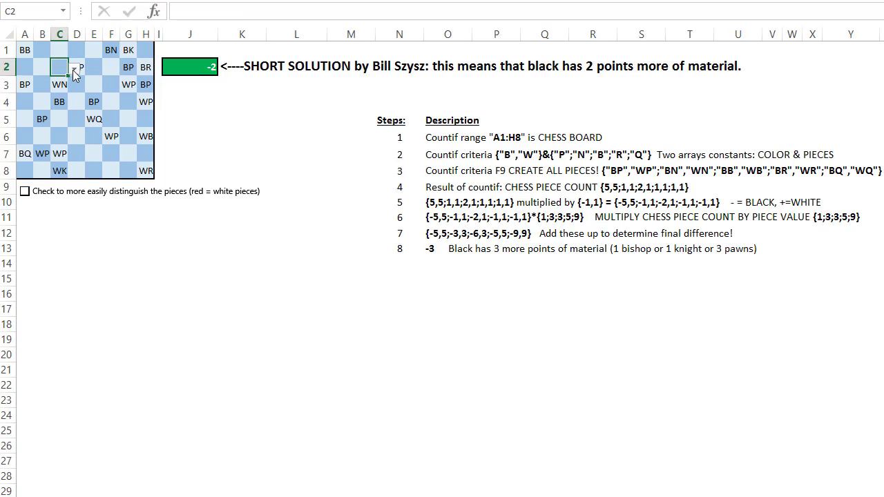
pyautogui.click(74, 69)
pyautogui.click(59, 83)
pyautogui.click(91, 67)
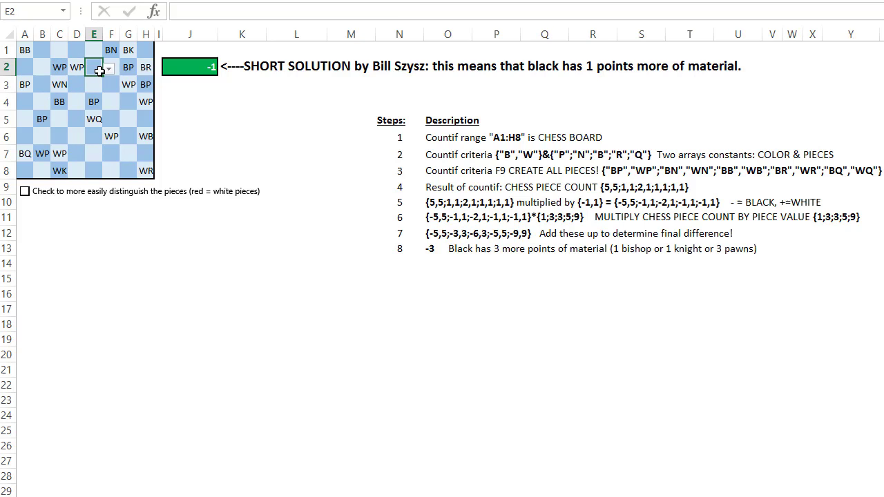
pyautogui.click(108, 70)
pyautogui.click(99, 83)
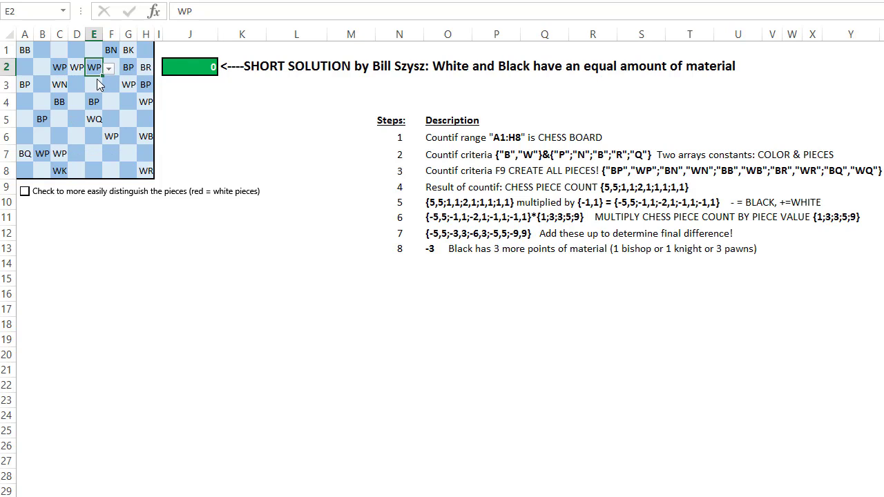
# Clear the three white pawns from C2:E2 on the chess board.
pyautogui.keyDown('shift'); pyautogui.click(59, 65); pyautogui.keyUp('shift')
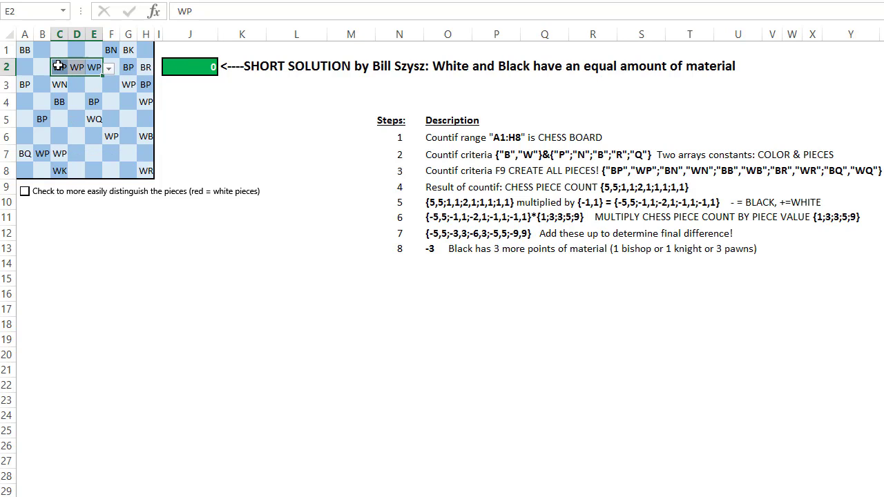
pyautogui.press('Delete')
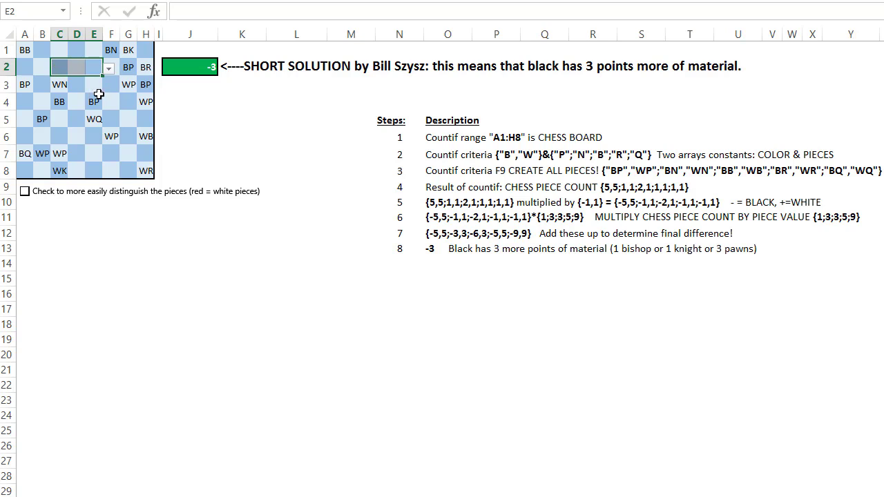
# Place a white bishop (WB) on the empty square F4 of the chess board.
pyautogui.click(114, 102)
pyautogui.click(127, 105)
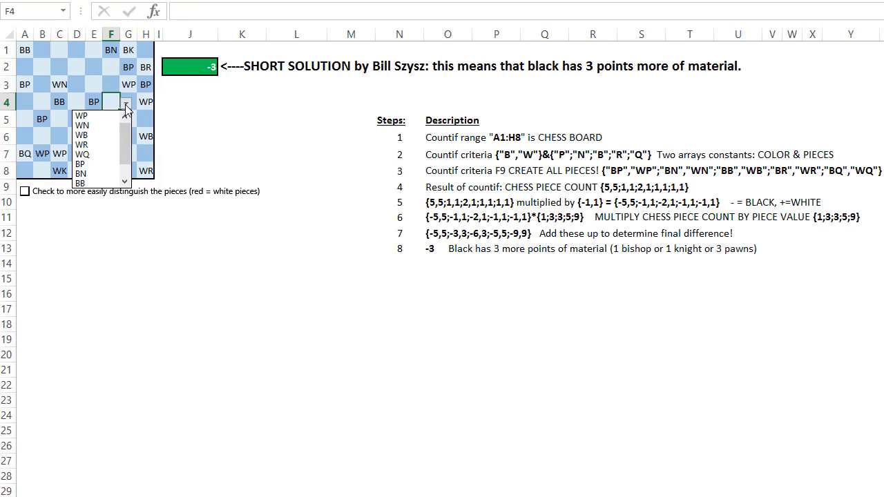
pyautogui.click(102, 136)
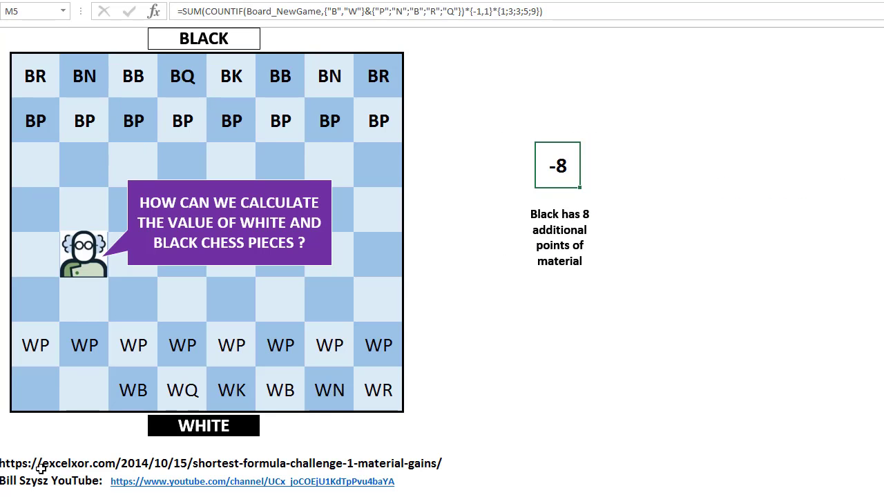
# Copy the material difference formula from M5 and select A17, below the reference links, as the destination.
pyautogui.hotkey('ctrl', 'c')
pyautogui.click(12, 482)
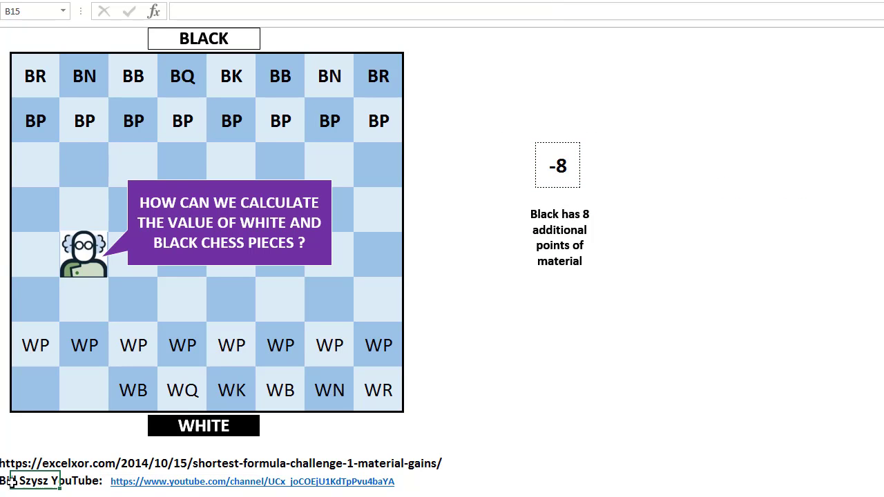
pyautogui.press('Down')
pyautogui.press('Down')
pyautogui.press('Left')
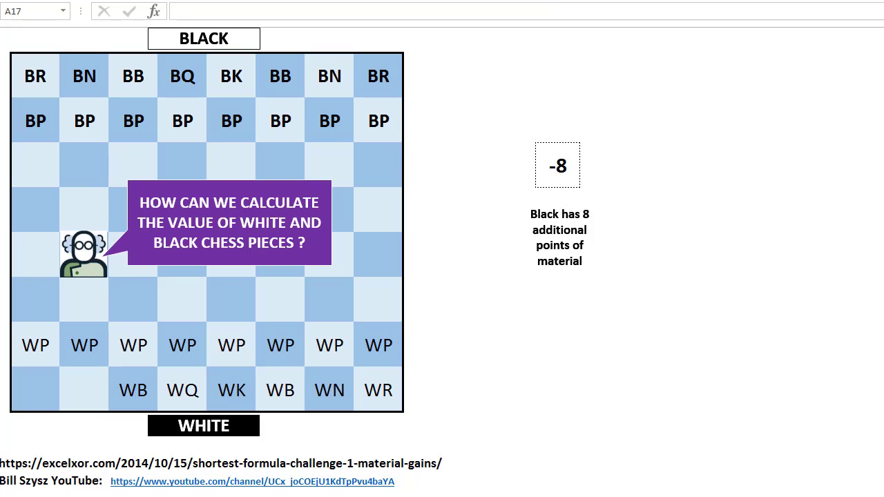